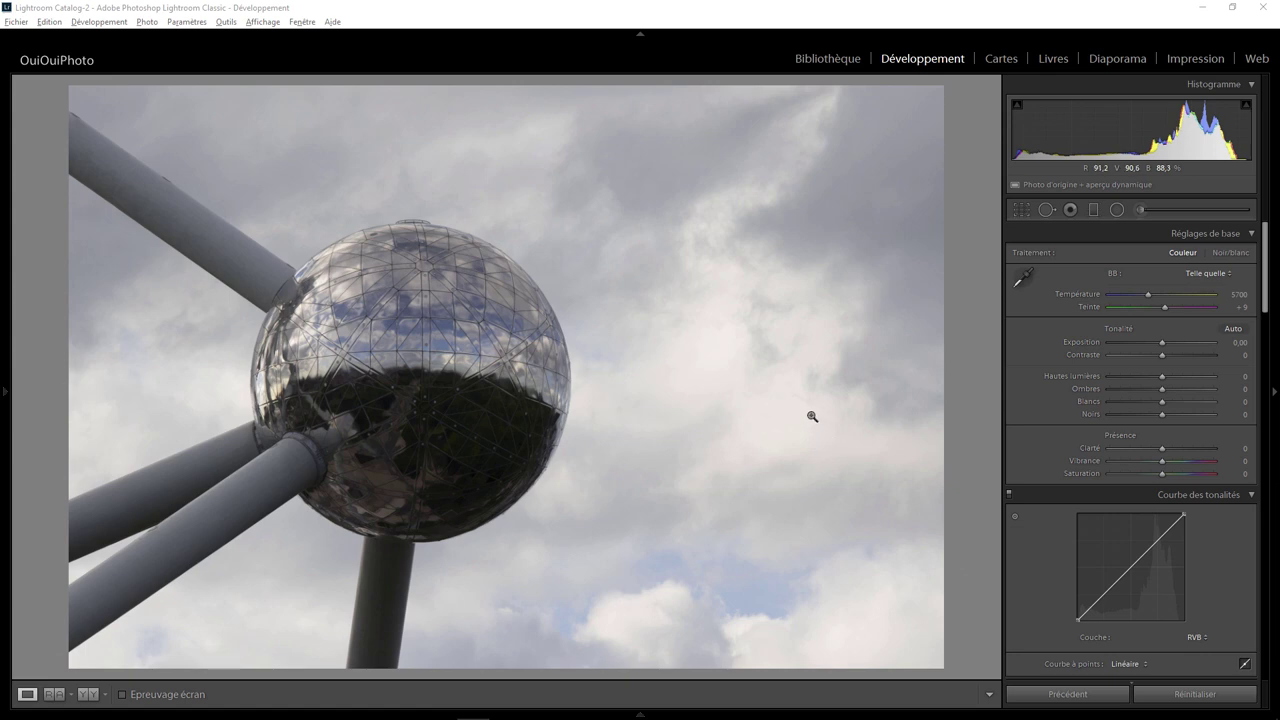
Step: Convert the Atomium photo to black and white and set Correction du voile to +63
{"action": "left_click", "coordinate": [1230, 252]}
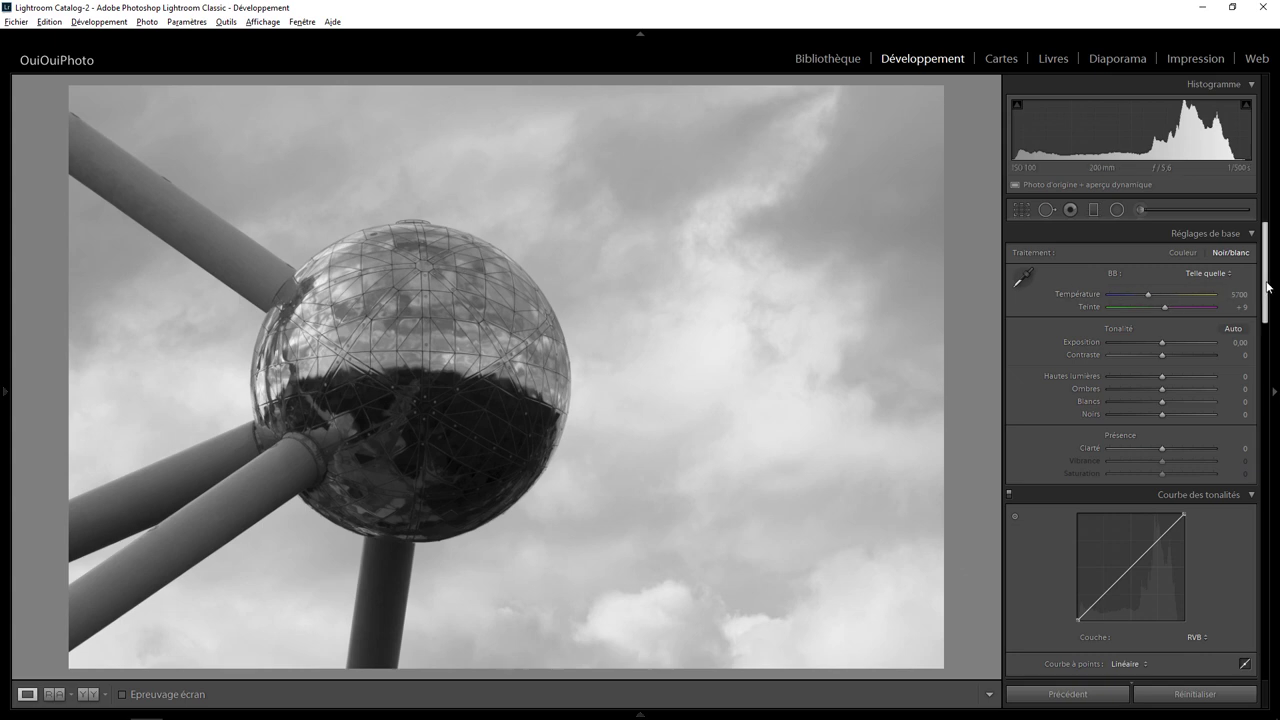
{"action": "left_click_drag", "start_coordinate": [1270, 288], "coordinate": [1277, 622]}
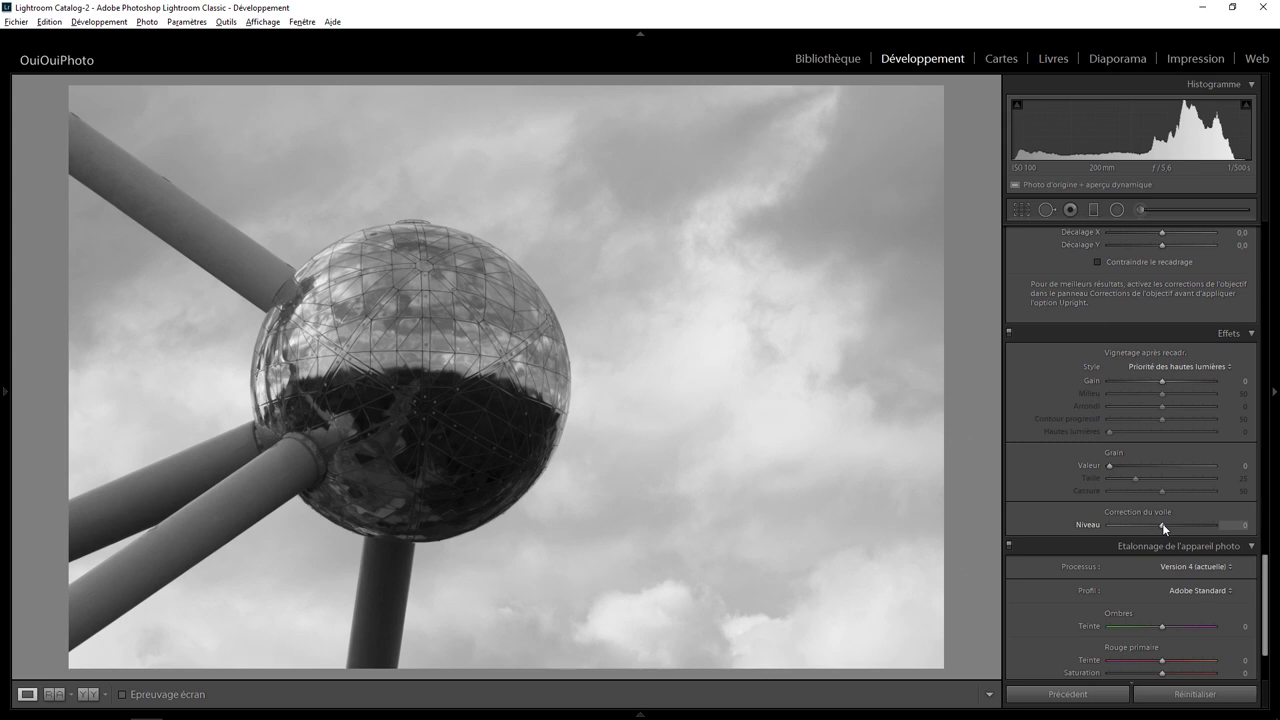
{"action": "mouse_move", "coordinate": [1163, 525]}
{"action": "left_mouse_down"}
{"action": "mouse_move", "coordinate": [1206, 527]}
{"action": "mouse_move", "coordinate": [1169, 530]}
{"action": "mouse_move", "coordinate": [1192, 528]}
{"action": "left_mouse_up"}
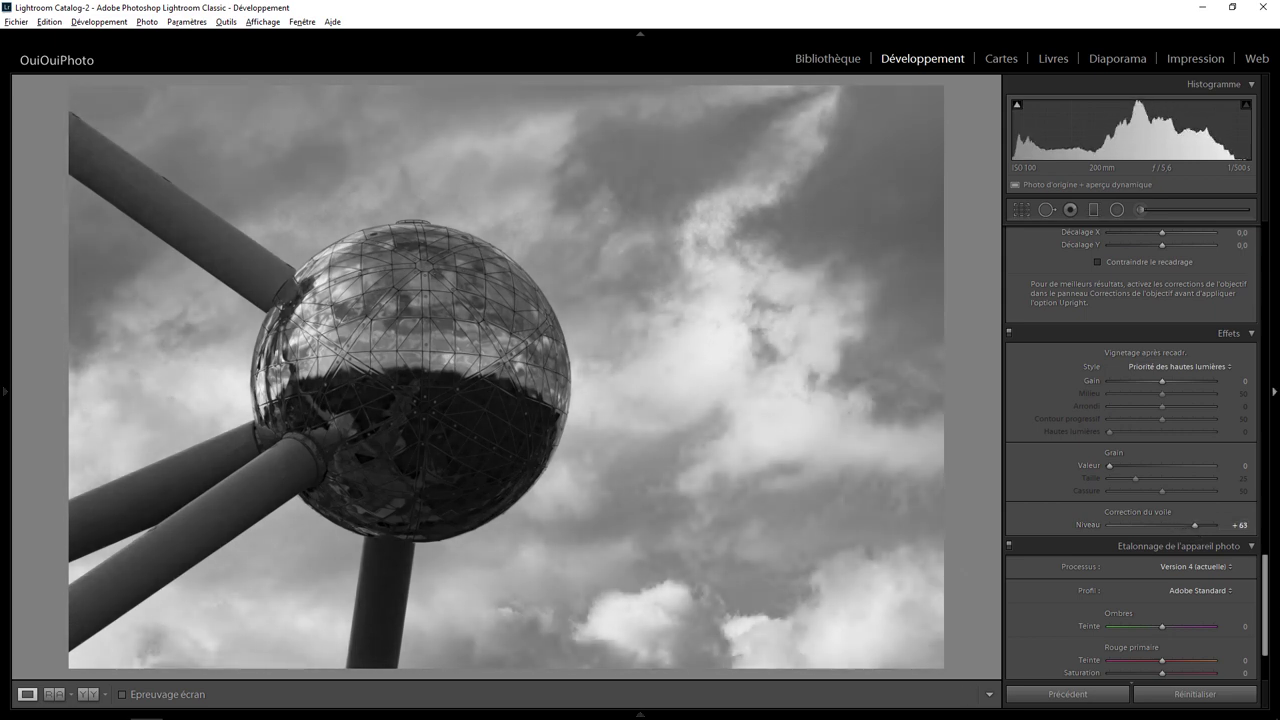
Step: Raise Clarté to +78 for stronger cloud texture
{"action": "left_click_drag", "start_coordinate": [1266, 585], "coordinate": [1250, 265]}
{"action": "scroll", "coordinate": [1250, 265], "scroll_direction": "up", "scroll_amount": 3}
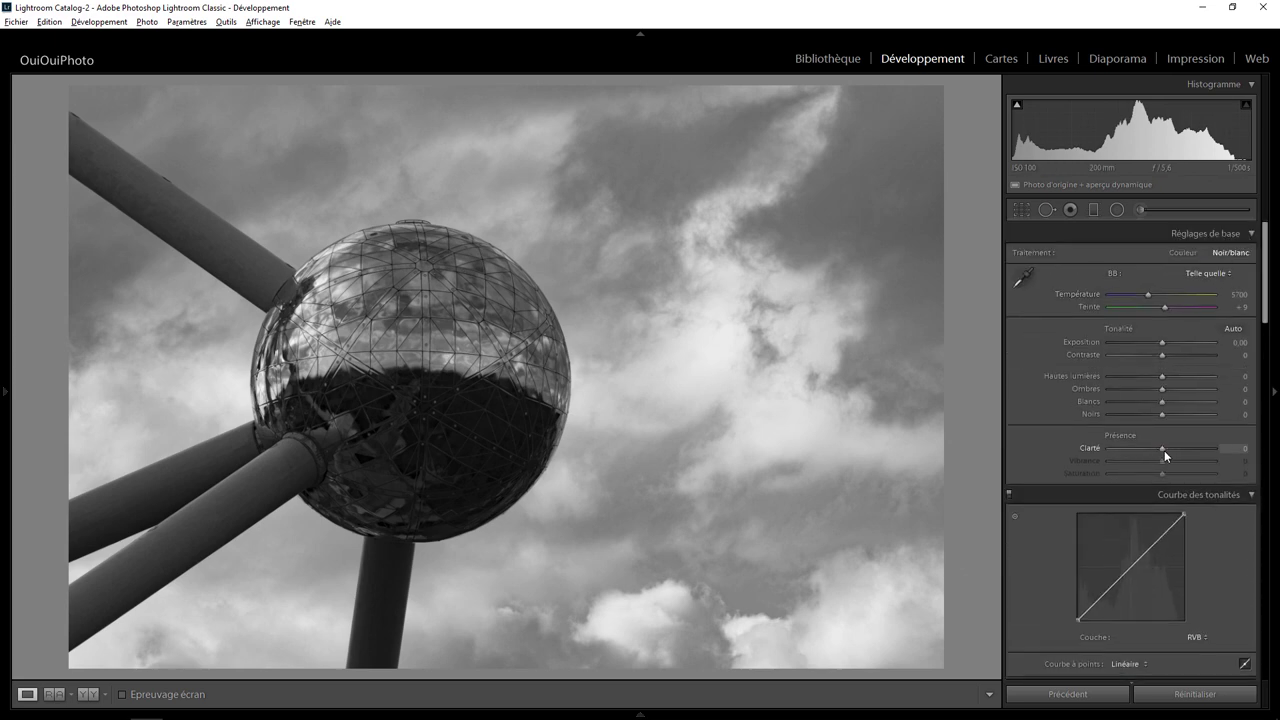
{"action": "mouse_move", "coordinate": [1161, 449]}
{"action": "left_mouse_down"}
{"action": "mouse_move", "coordinate": [1207, 438]}
{"action": "mouse_move", "coordinate": [1196, 432]}
{"action": "left_mouse_up"}
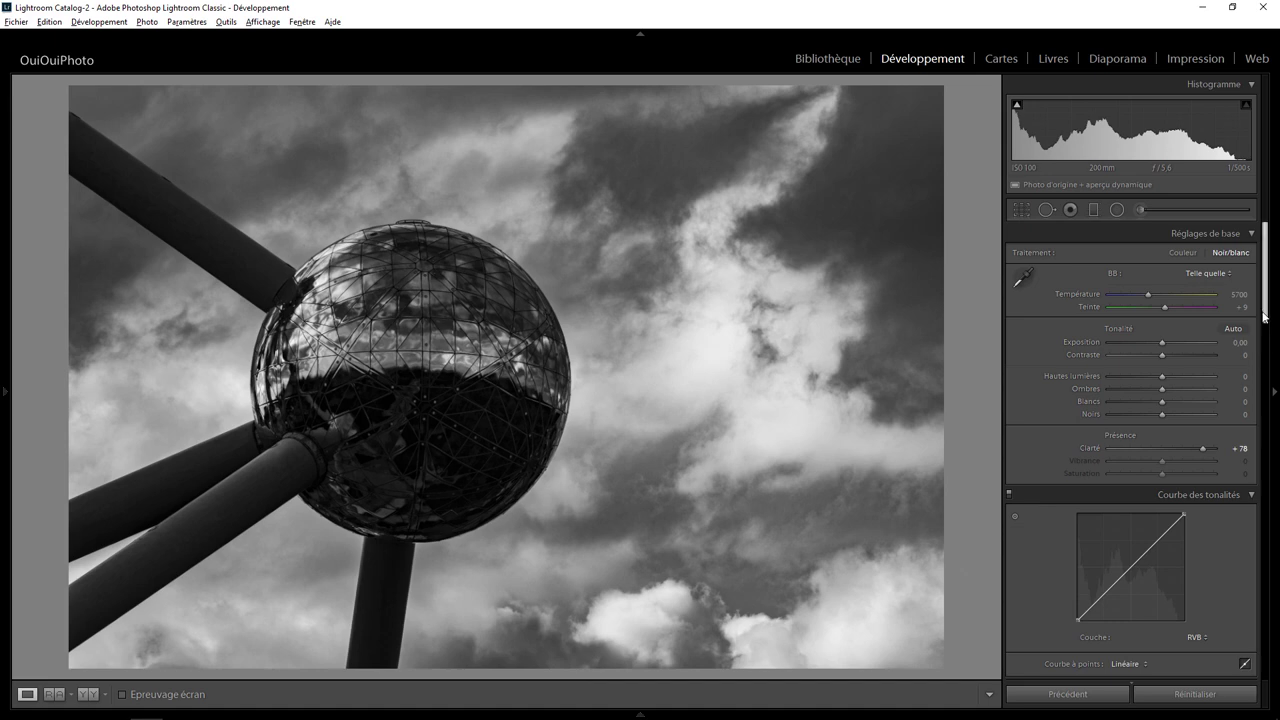
Step: Set the black-and-white mix Bleu channel to -47
{"action": "left_click_drag", "start_coordinate": [1265, 325], "coordinate": [1265, 393]}
{"action": "scroll", "coordinate": [1192, 394], "scroll_direction": "down", "scroll_amount": 2}
{"action": "scroll", "coordinate": [1192, 394], "scroll_direction": "down", "scroll_amount": 2}
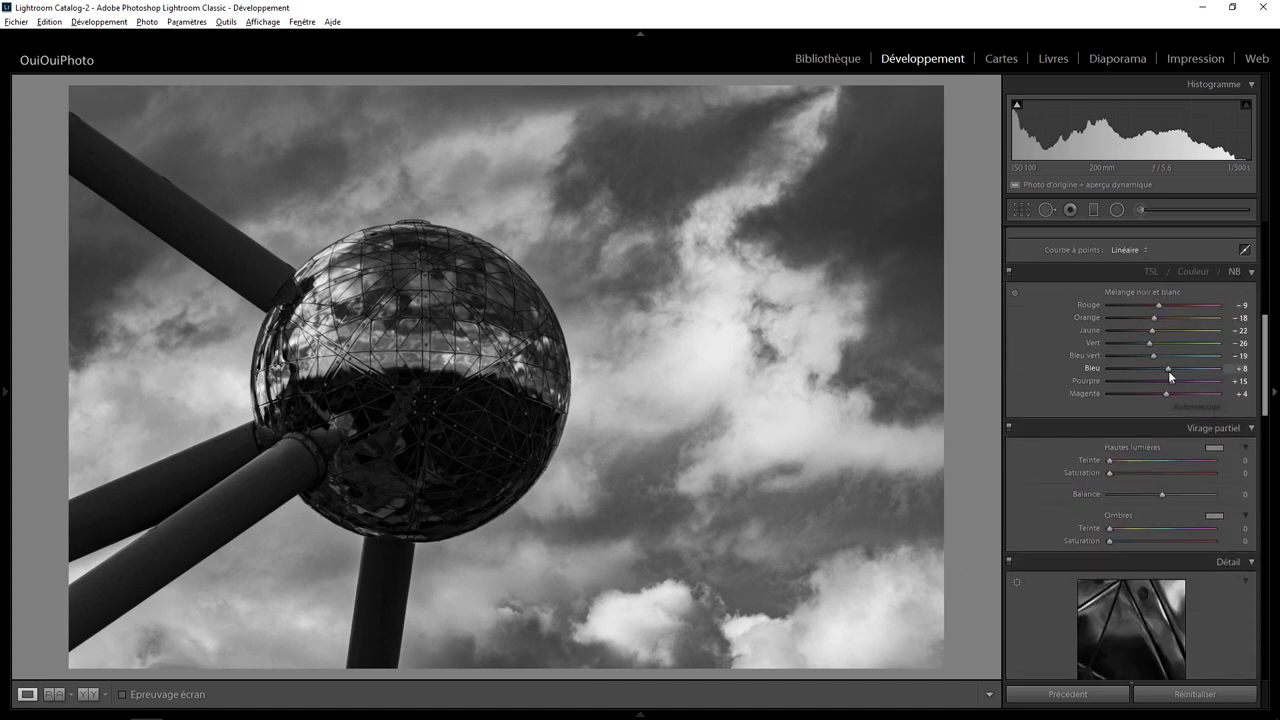
{"action": "mouse_move", "coordinate": [1168, 370]}
{"action": "left_mouse_down"}
{"action": "mouse_move", "coordinate": [1124, 371]}
{"action": "mouse_move", "coordinate": [1136, 373]}
{"action": "left_mouse_up"}
{"action": "left_click", "coordinate": [1138, 373]}
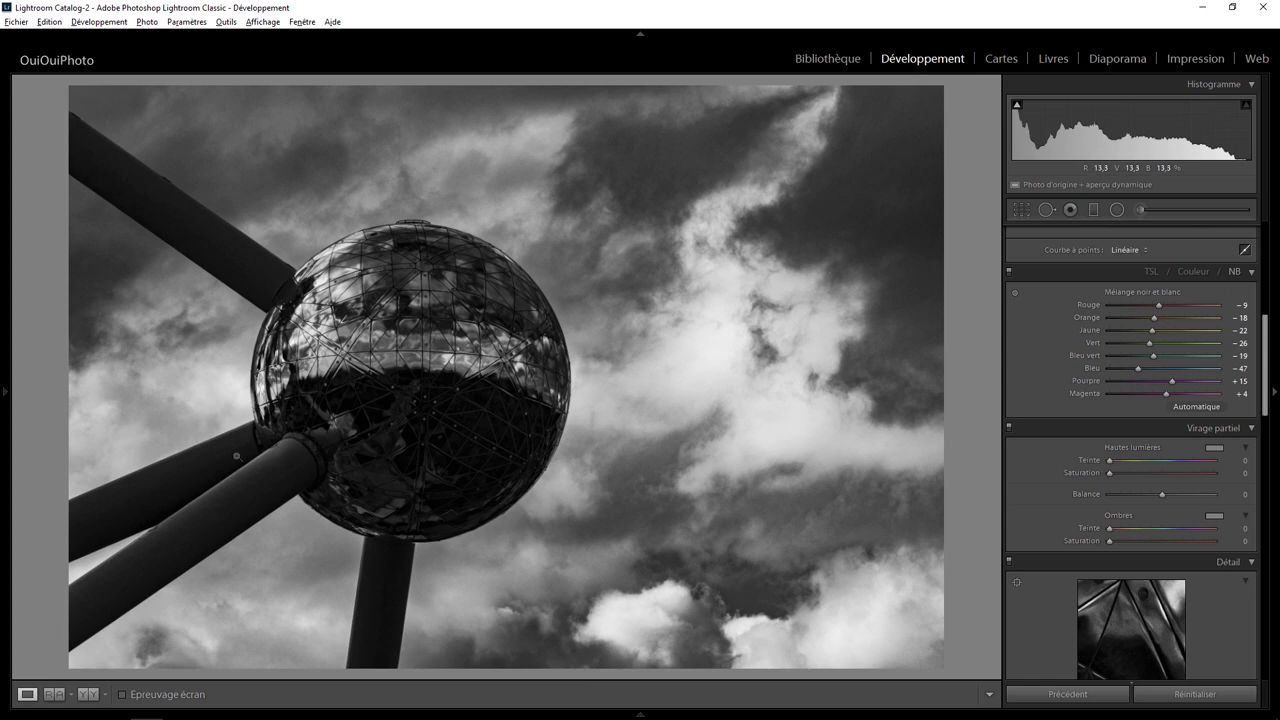
Step: Add a radial filter centred on the sphere with Correction du voile -42
{"action": "left_click", "coordinate": [1118, 210]}
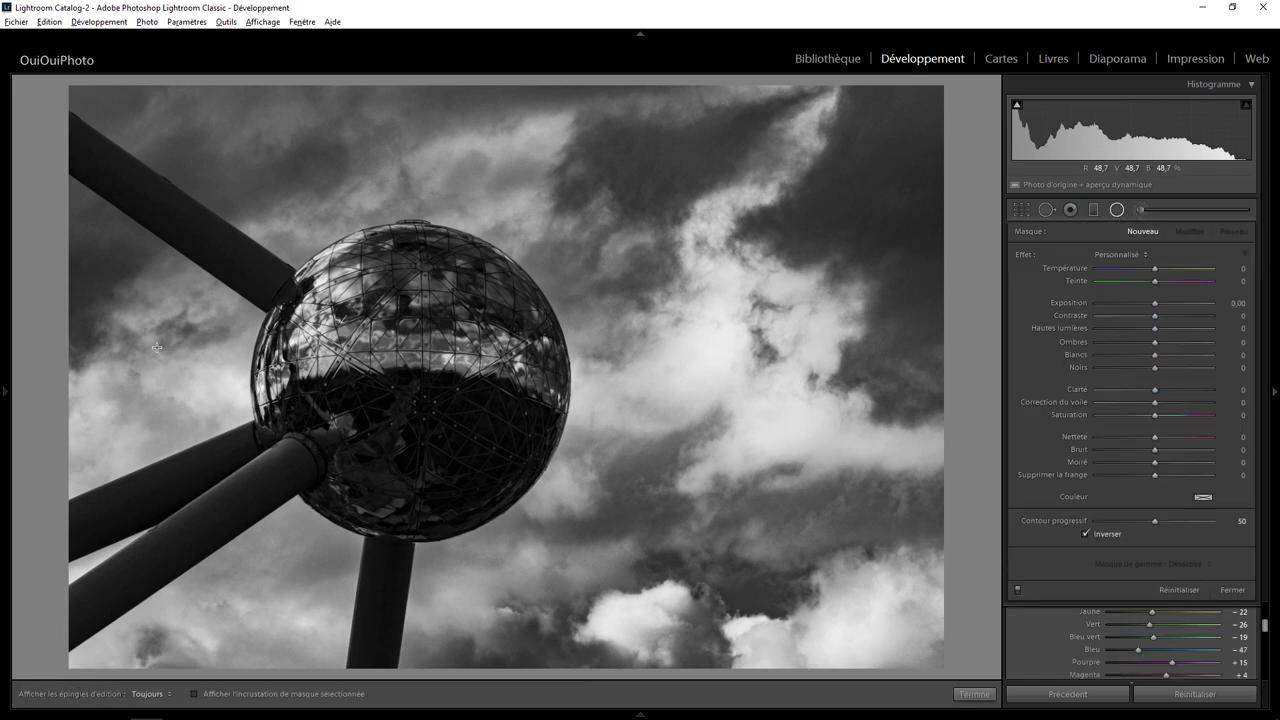
{"action": "left_click_drag", "start_coordinate": [173, 345], "coordinate": [557, 718]}
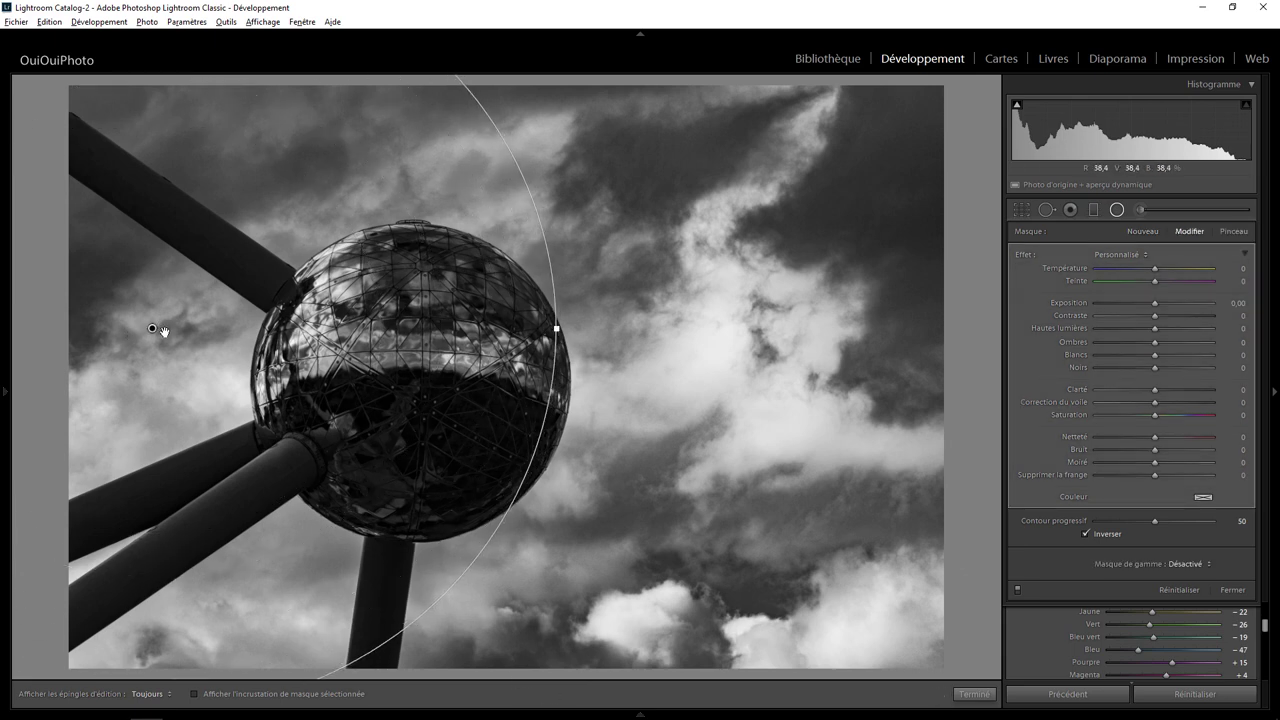
{"action": "mouse_move", "coordinate": [160, 331]}
{"action": "left_mouse_down"}
{"action": "mouse_move", "coordinate": [226, 474]}
{"action": "mouse_move", "coordinate": [217, 452]}
{"action": "left_mouse_up"}
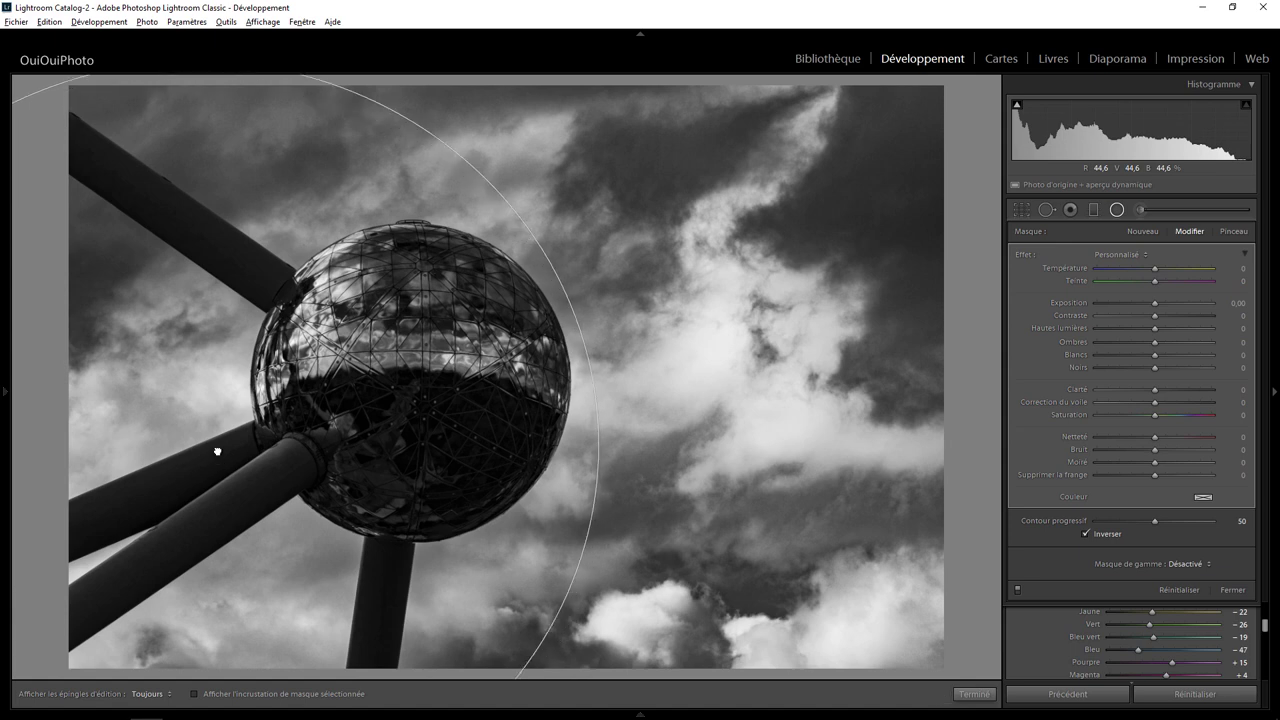
{"action": "left_click_drag", "start_coordinate": [217, 452], "coordinate": [227, 437]}
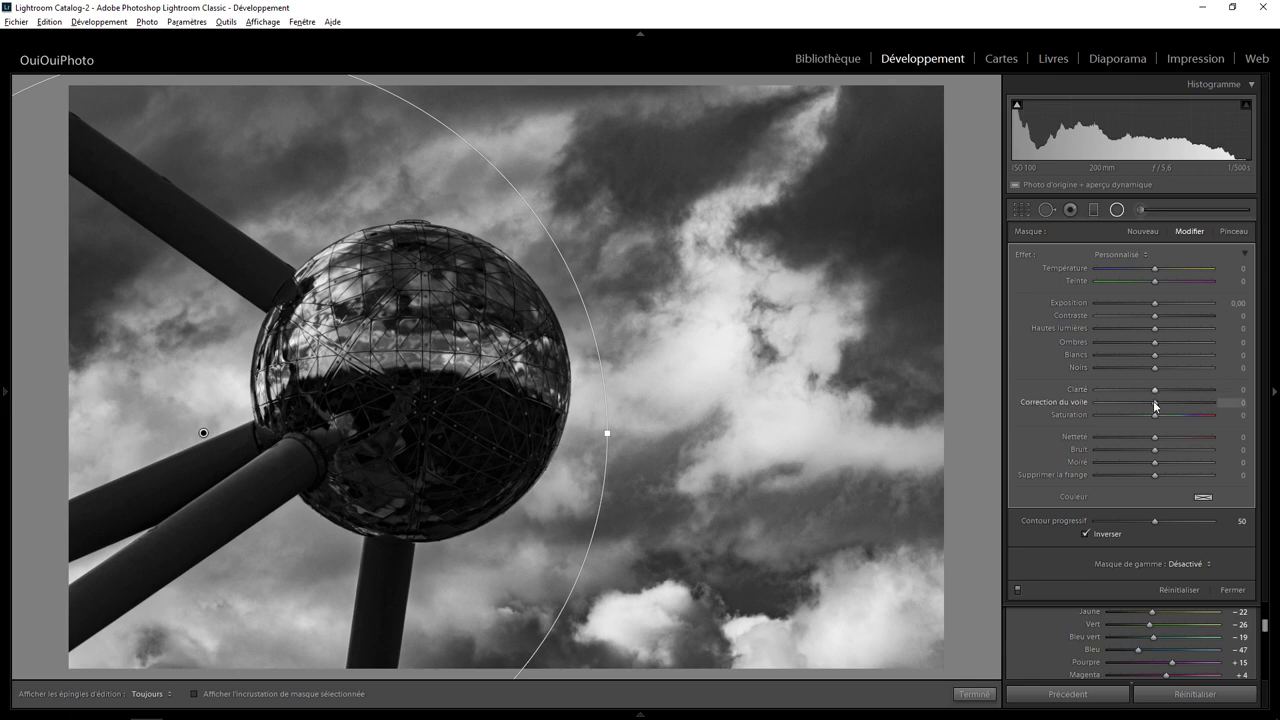
{"action": "mouse_move", "coordinate": [1154, 404]}
{"action": "left_mouse_down"}
{"action": "mouse_move", "coordinate": [1113, 405]}
{"action": "mouse_move", "coordinate": [1134, 405]}
{"action": "mouse_move", "coordinate": [1128, 415]}
{"action": "left_mouse_up"}
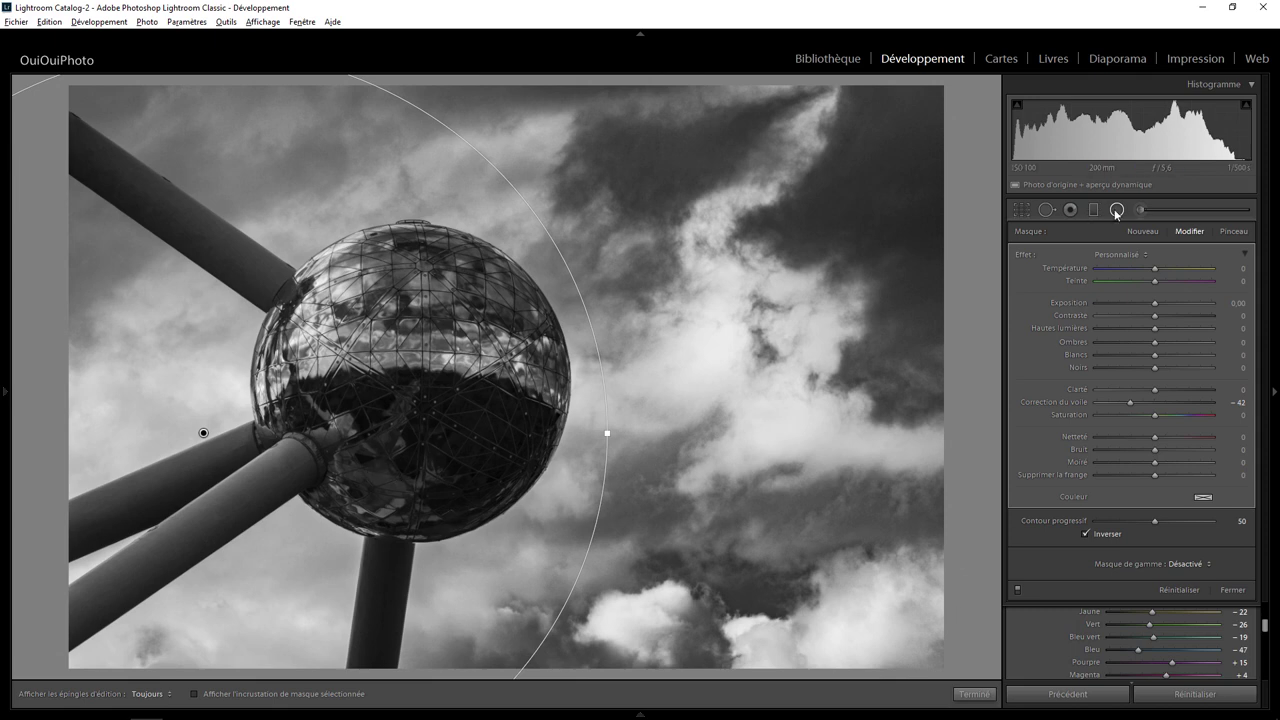
{"action": "left_click", "coordinate": [1116, 213]}
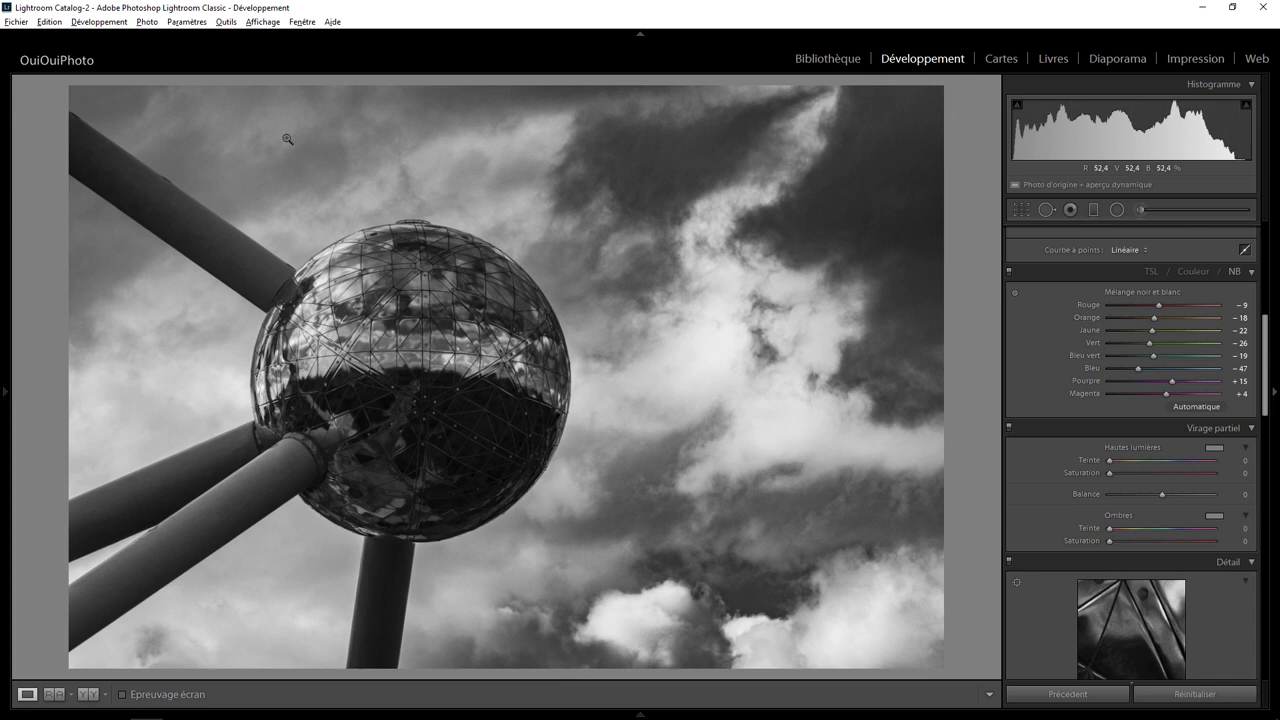
Step: Add a radial filter over the top sky with Correction du voile +24
{"action": "left_click", "coordinate": [1119, 210]}
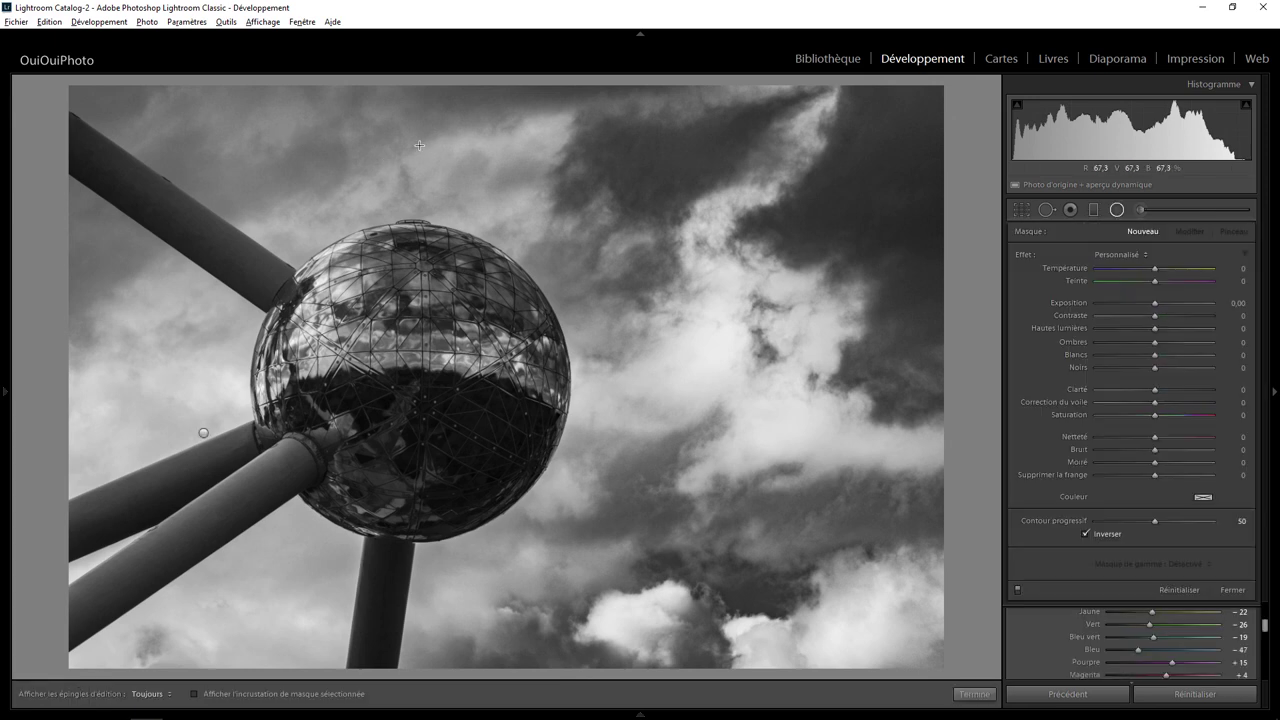
{"action": "left_click_drag", "start_coordinate": [315, 136], "coordinate": [537, 226]}
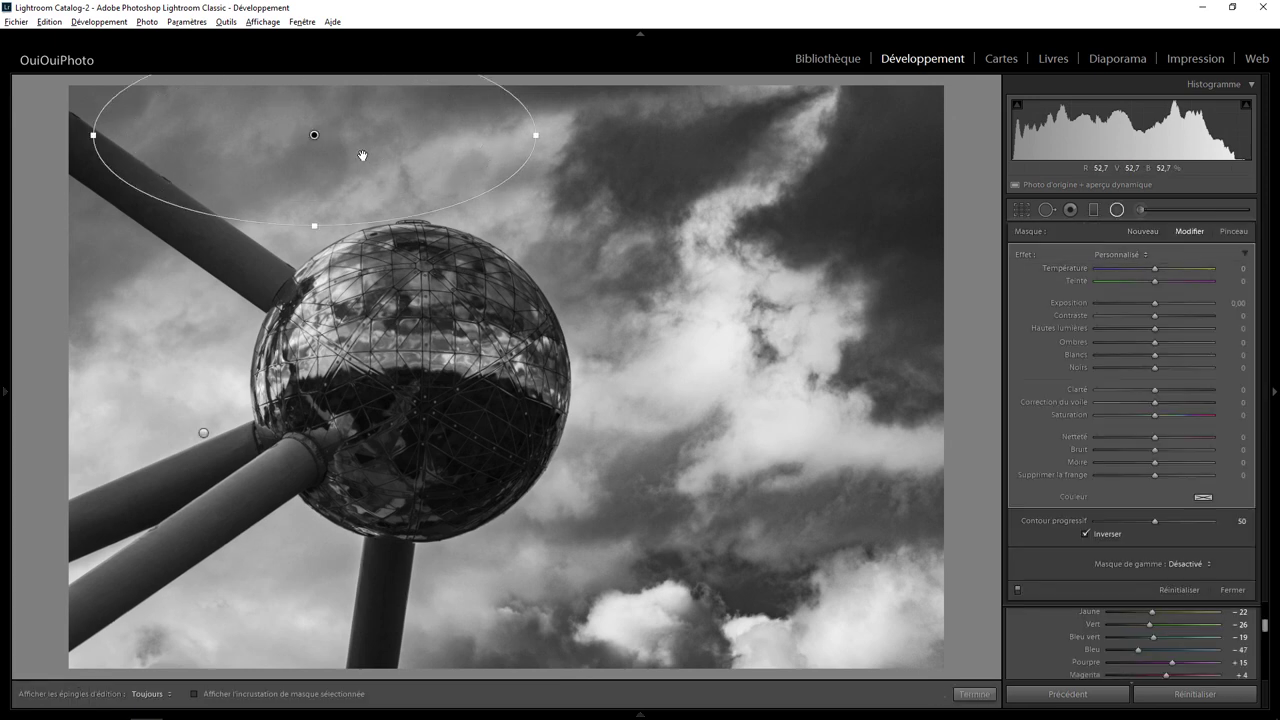
{"action": "left_click_drag", "start_coordinate": [313, 137], "coordinate": [359, 129]}
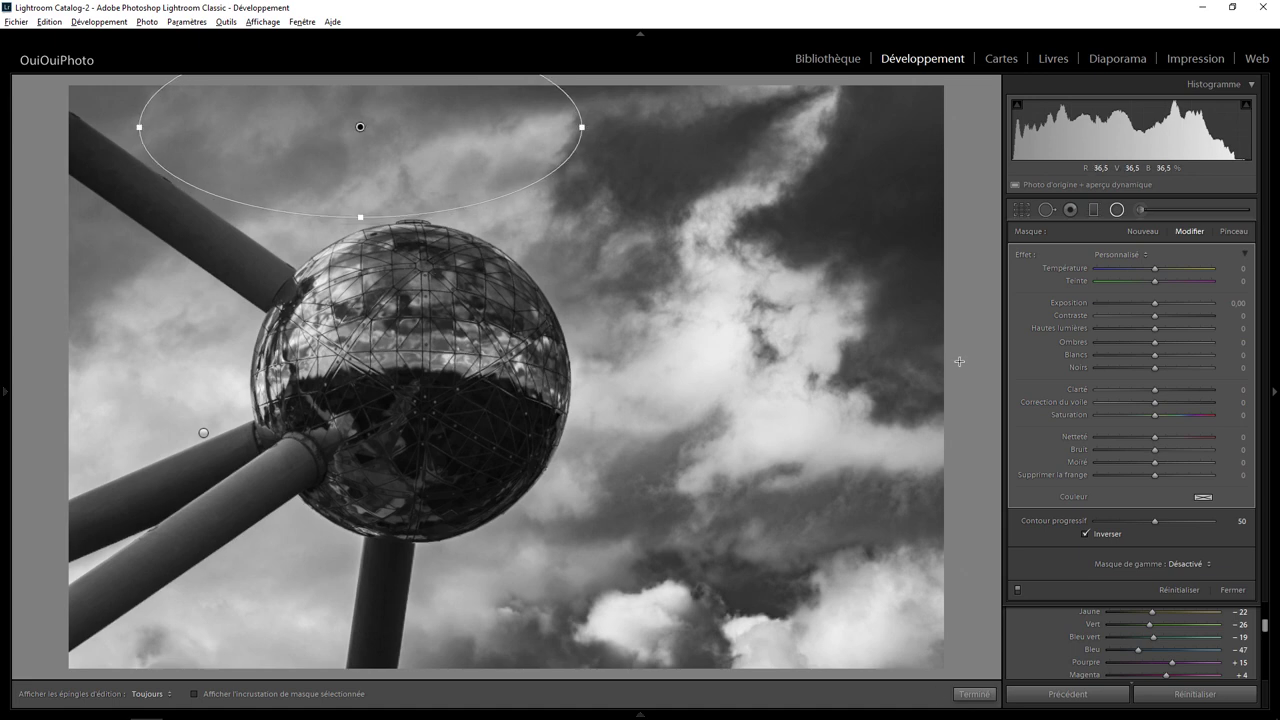
{"action": "left_click_drag", "start_coordinate": [1155, 402], "coordinate": [1167, 402]}
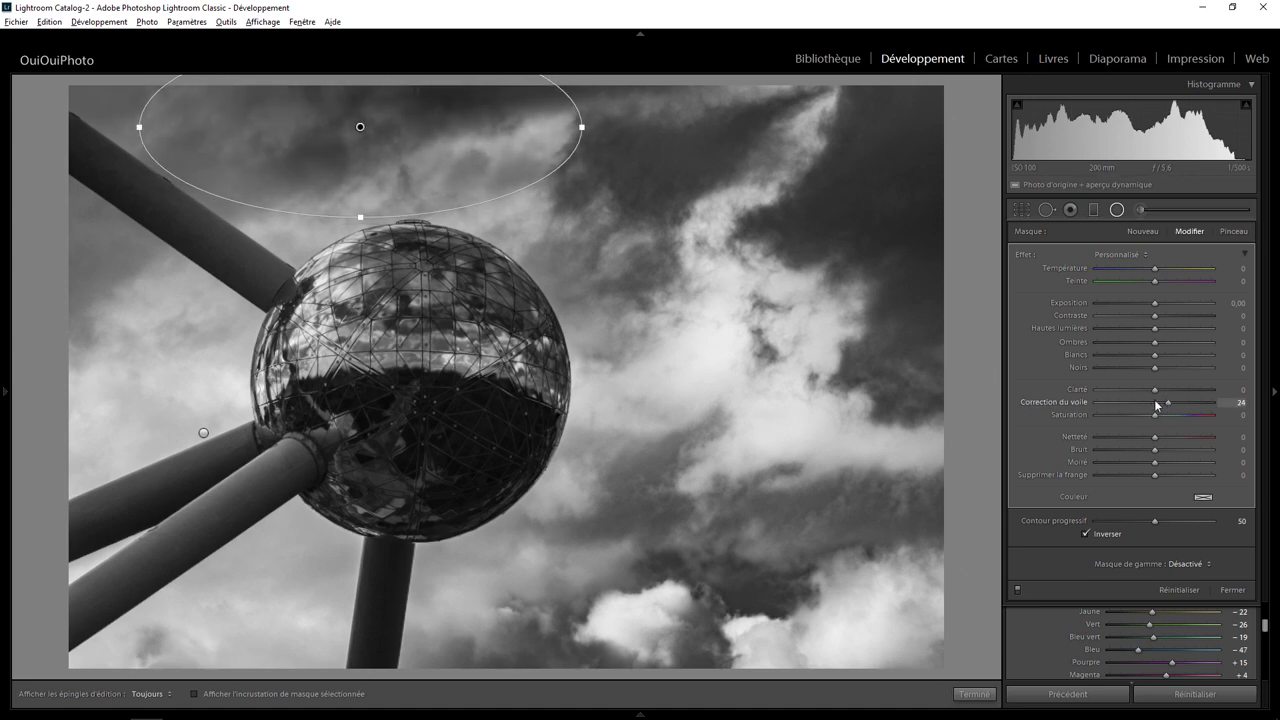
Step: Duplicate the sky filter and reshape the copy along the sky left of the sphere
{"action": "right_click", "coordinate": [362, 126]}
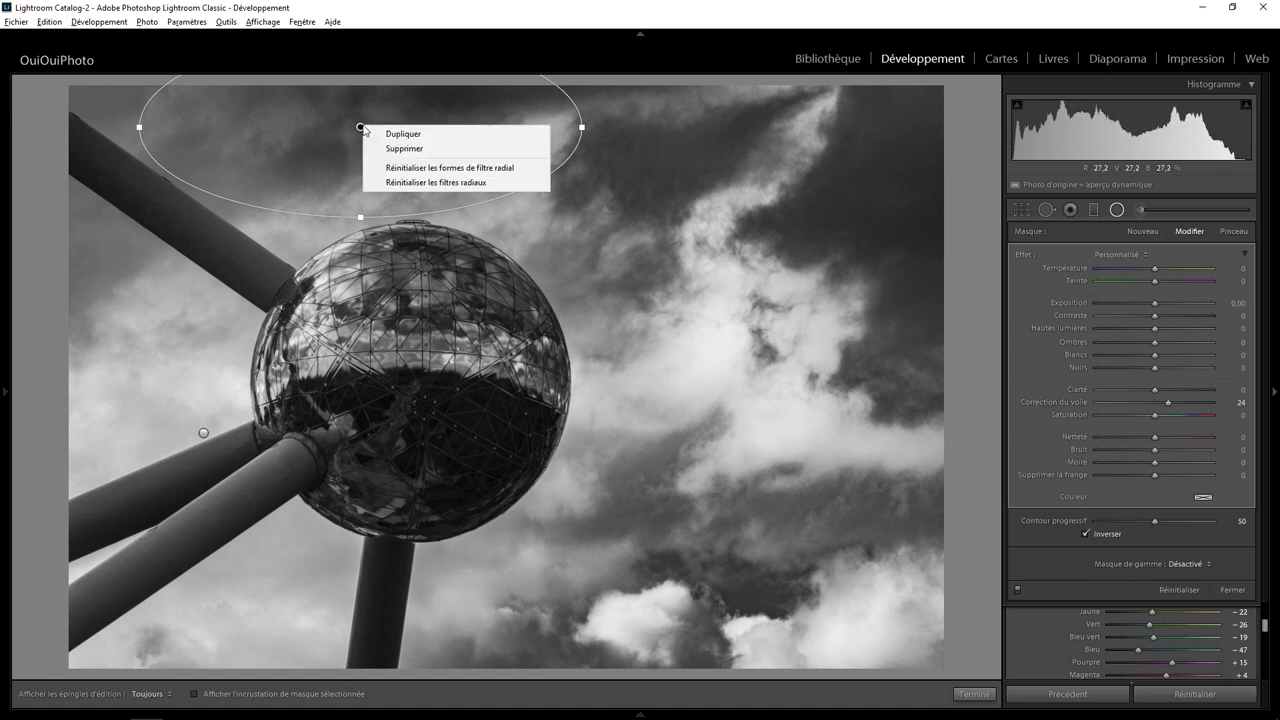
{"action": "left_click", "coordinate": [397, 131]}
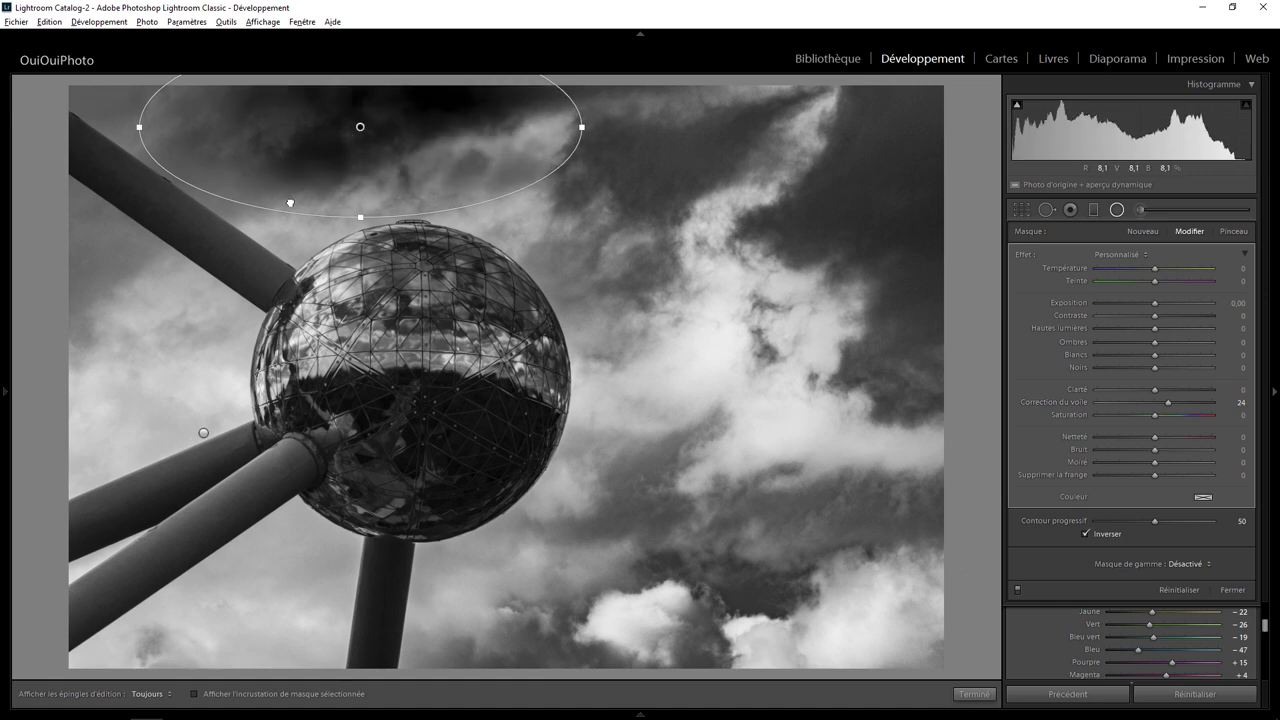
{"action": "left_click_drag", "start_coordinate": [290, 203], "coordinate": [88, 424]}
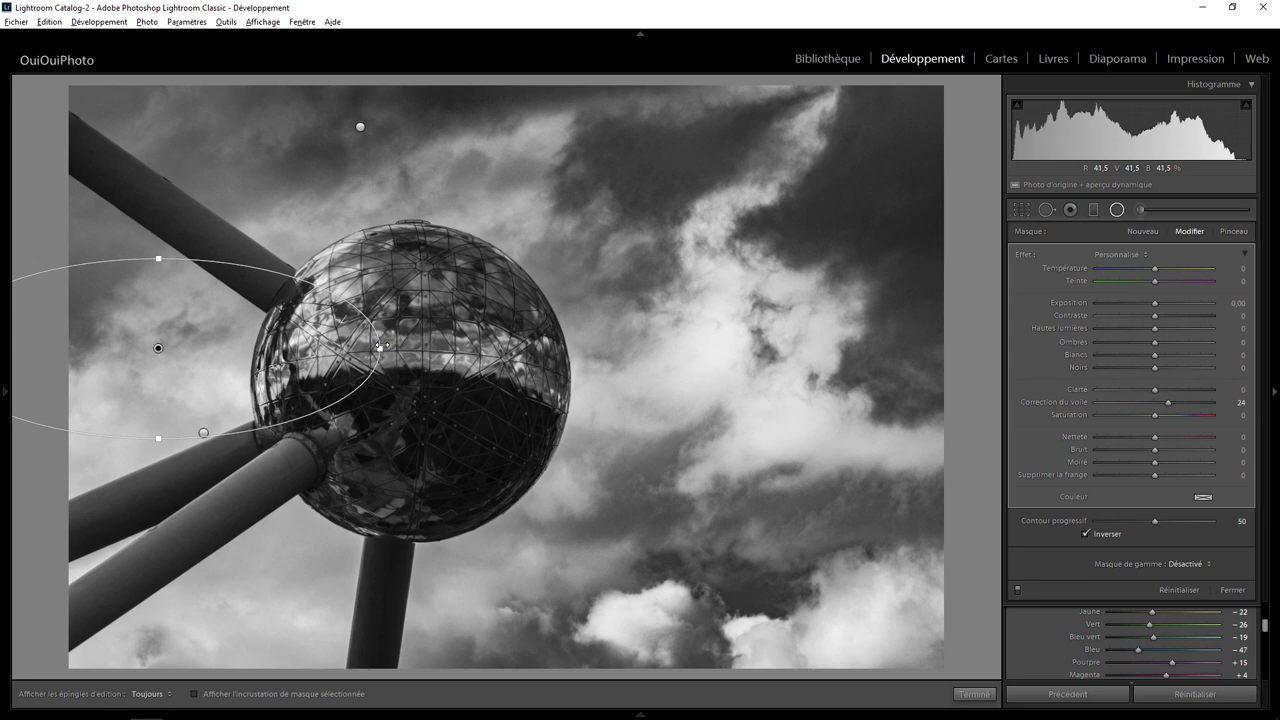
{"action": "left_click_drag", "start_coordinate": [379, 347], "coordinate": [340, 348]}
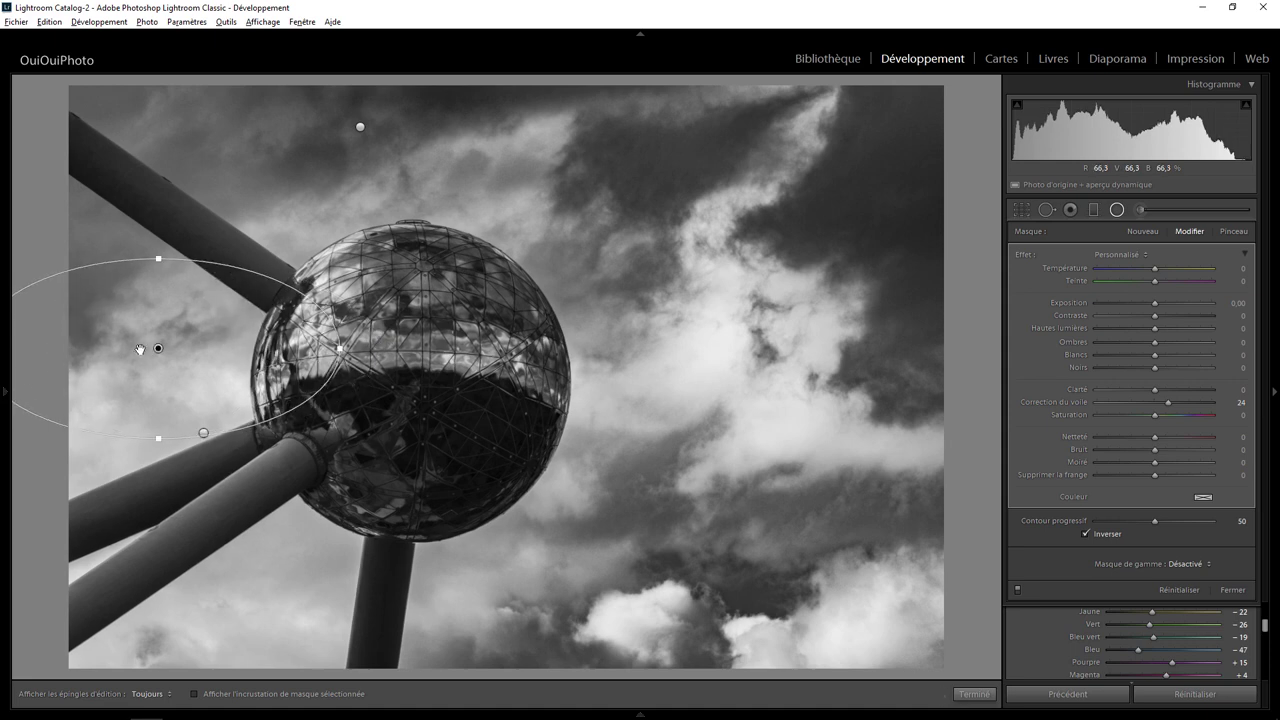
{"action": "left_click_drag", "start_coordinate": [140, 349], "coordinate": [50, 362]}
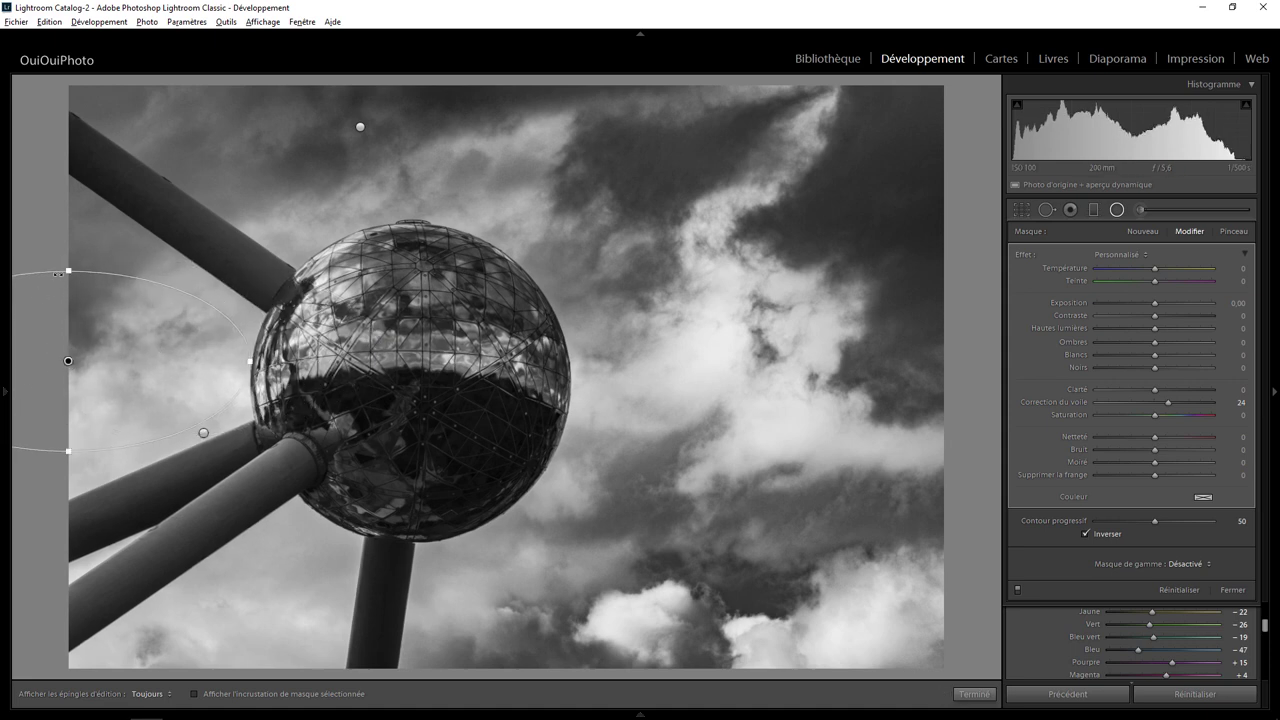
{"action": "left_click_drag", "start_coordinate": [73, 268], "coordinate": [73, 231]}
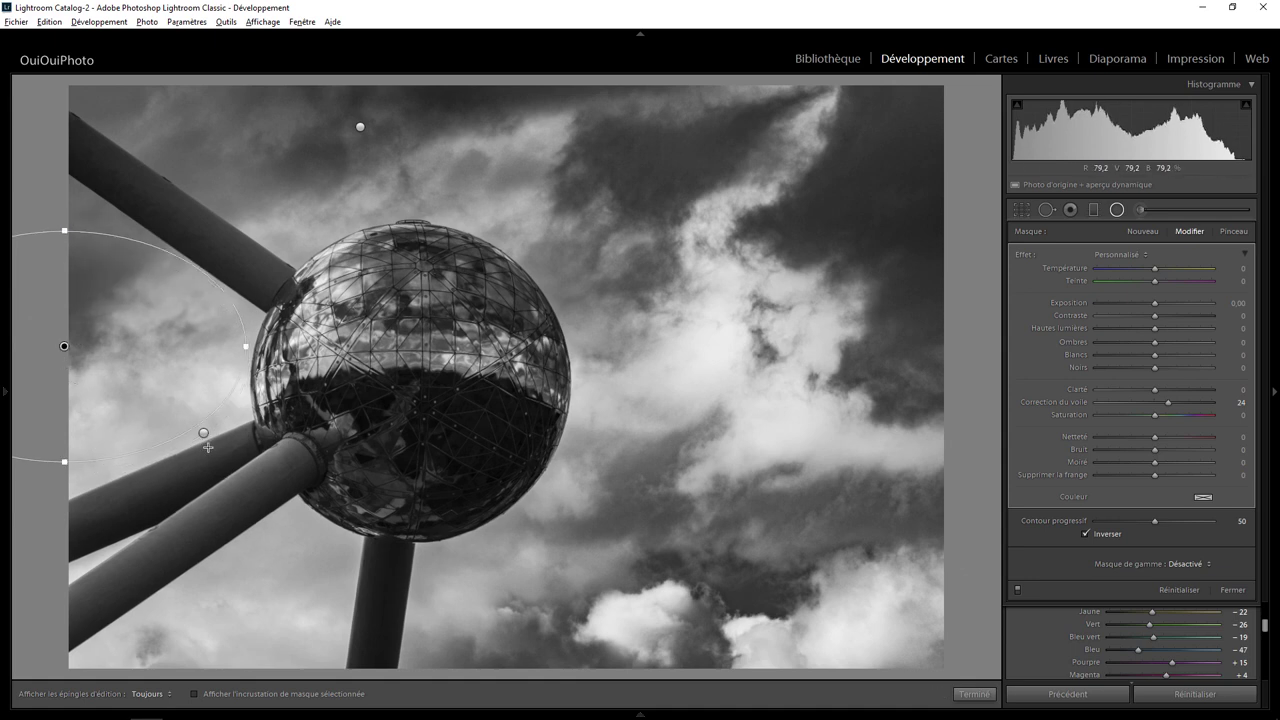
Step: Duplicate the left-edge filter, fit it to the lower-left corner, and set its dehaze to 50
{"action": "right_click", "coordinate": [66, 345]}
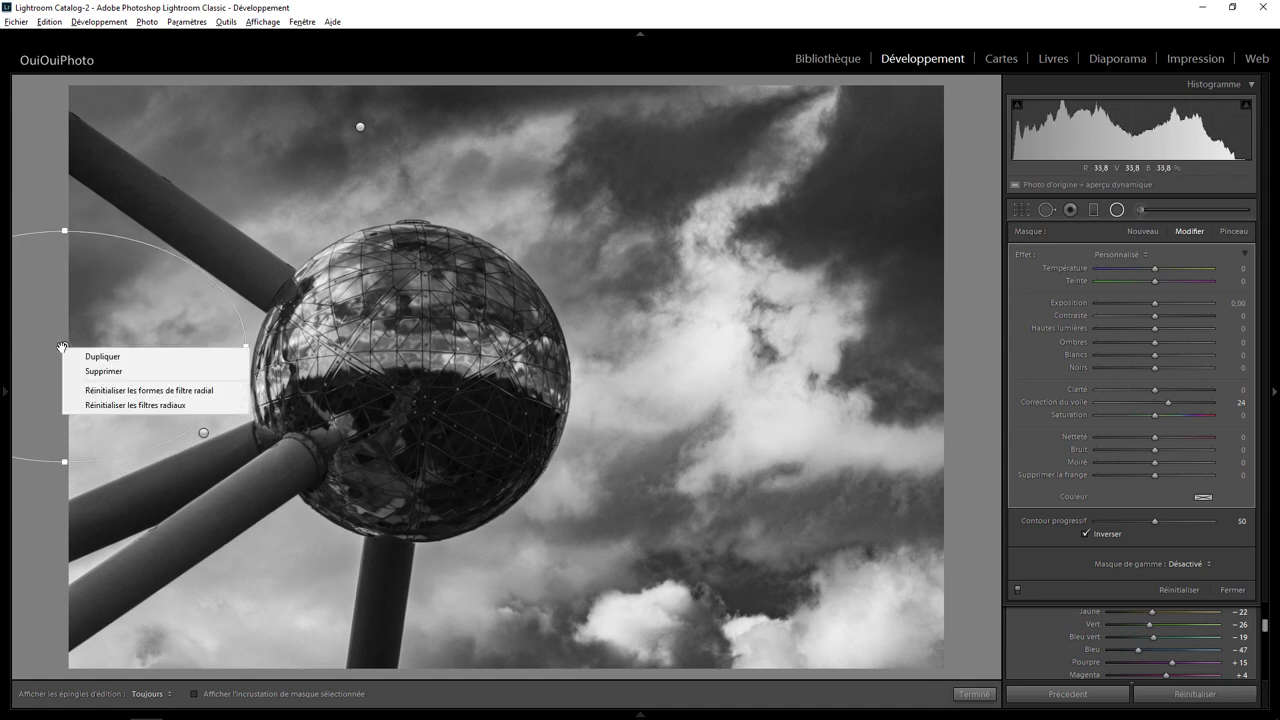
{"action": "left_click", "coordinate": [95, 355]}
{"action": "left_click_drag", "start_coordinate": [66, 347], "coordinate": [221, 610]}
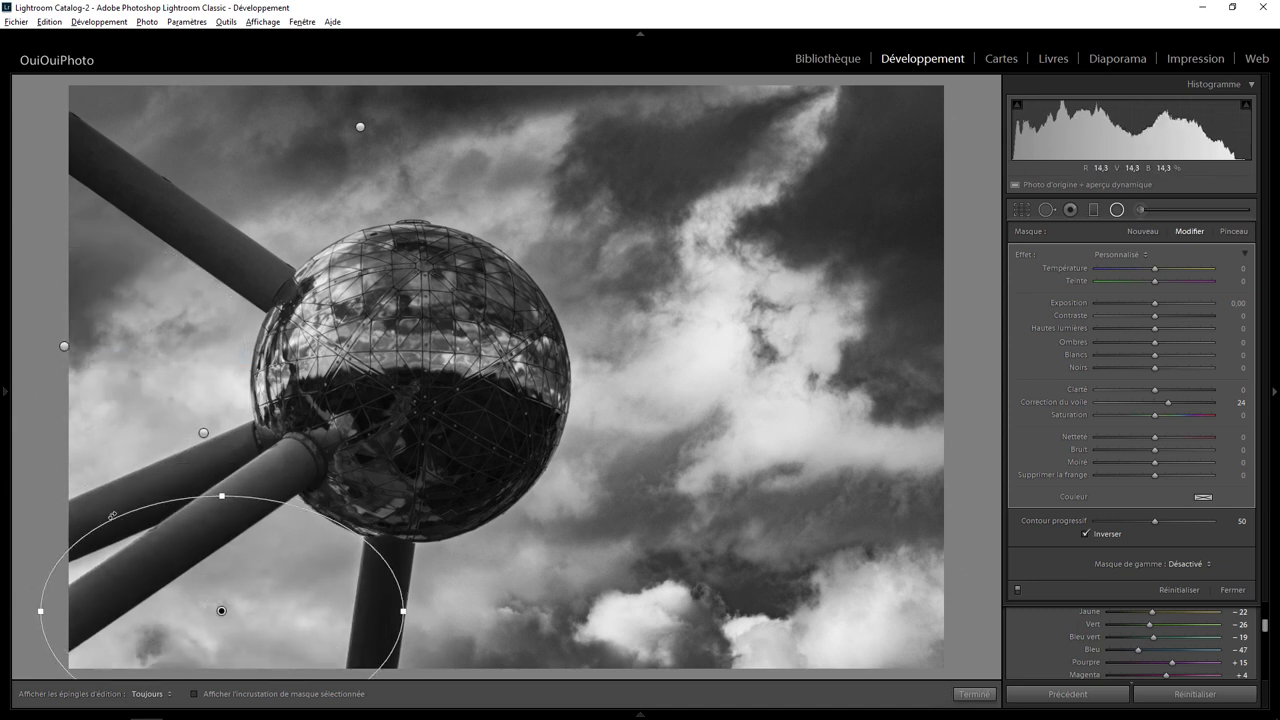
{"action": "left_click_drag", "start_coordinate": [98, 549], "coordinate": [165, 512]}
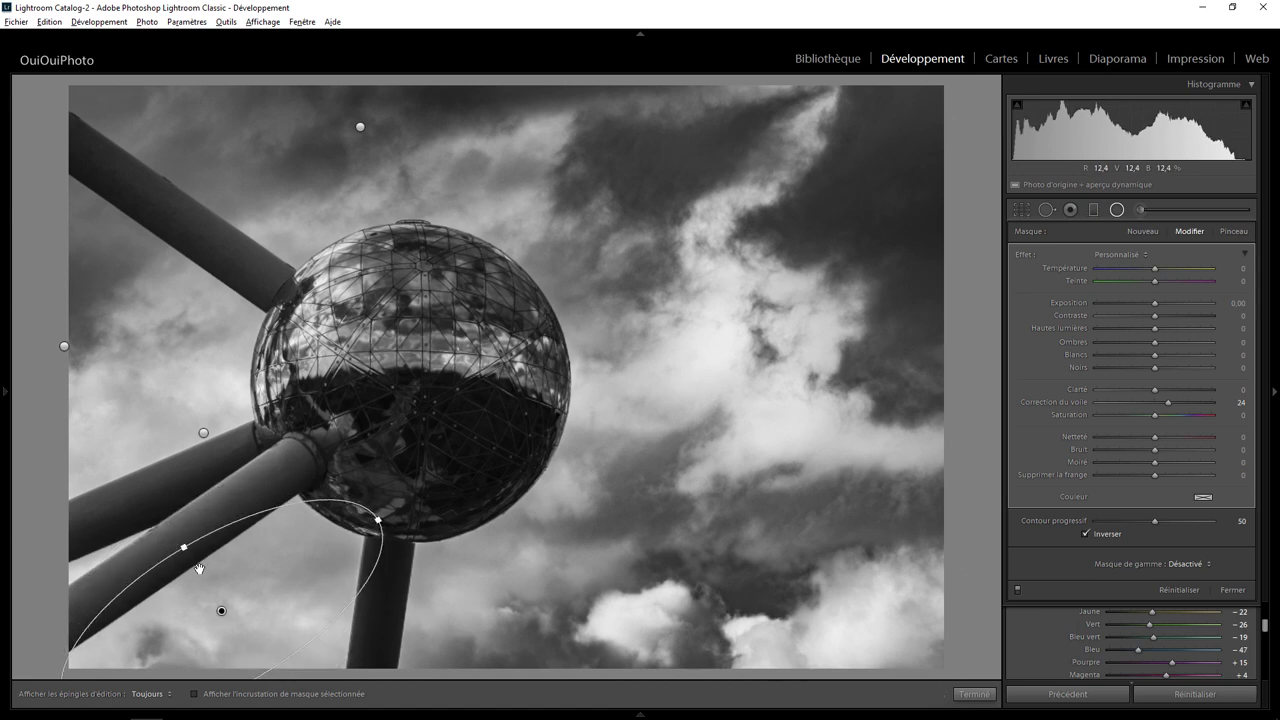
{"action": "left_click_drag", "start_coordinate": [221, 610], "coordinate": [219, 646]}
{"action": "mouse_move", "coordinate": [378, 561]}
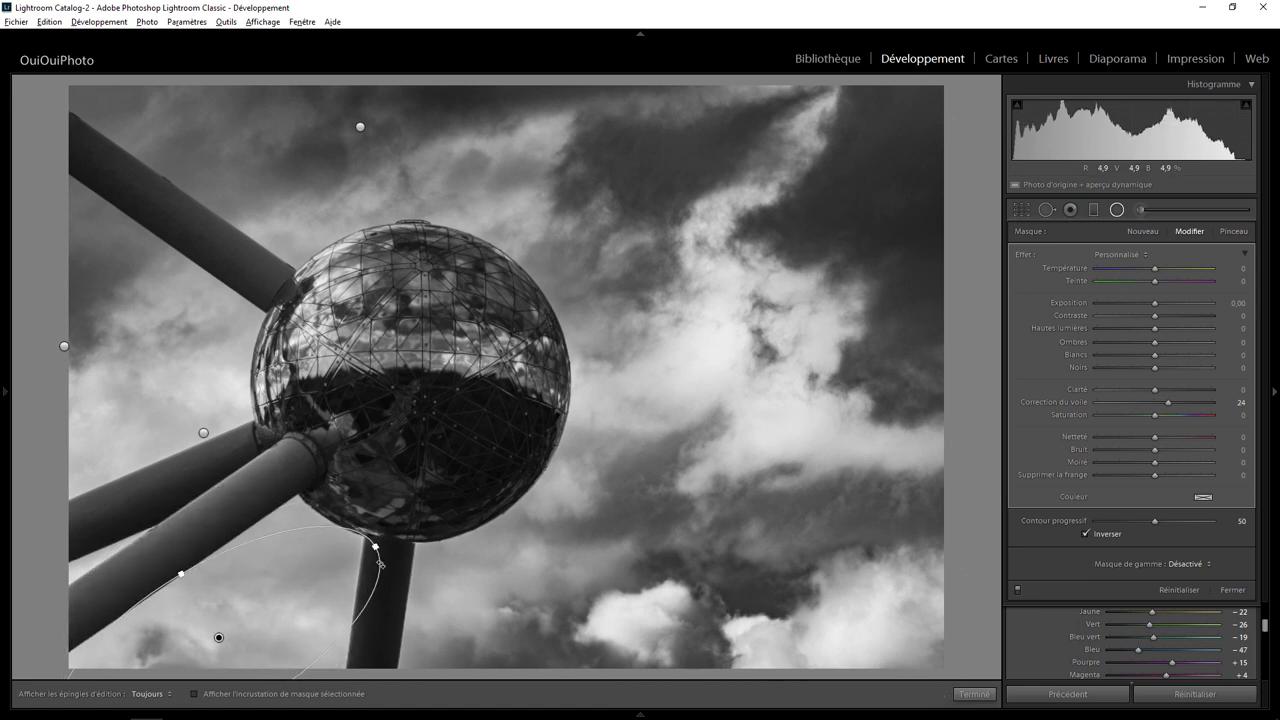
{"action": "left_click_drag", "start_coordinate": [381, 567], "coordinate": [362, 545]}
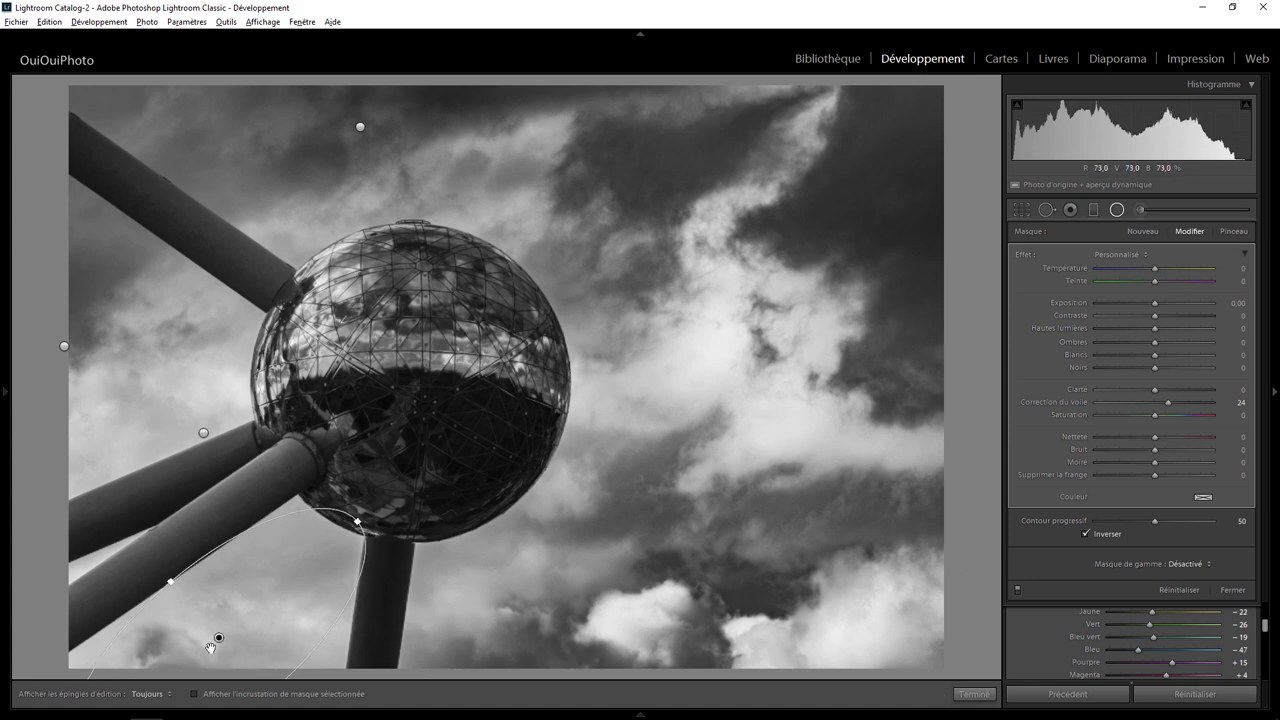
{"action": "left_click_drag", "start_coordinate": [216, 642], "coordinate": [201, 660]}
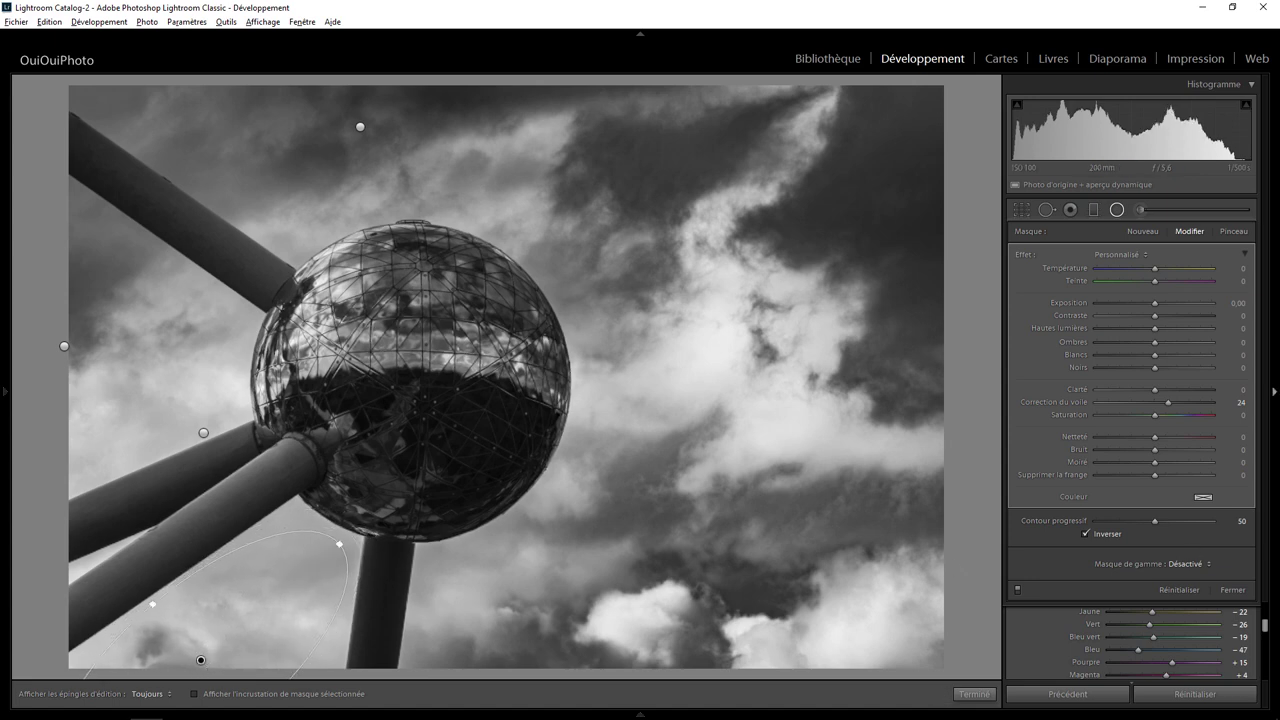
{"action": "mouse_move", "coordinate": [1170, 404]}
{"action": "left_mouse_down"}
{"action": "mouse_move", "coordinate": [1197, 405]}
{"action": "mouse_move", "coordinate": [1184, 402]}
{"action": "left_mouse_up"}
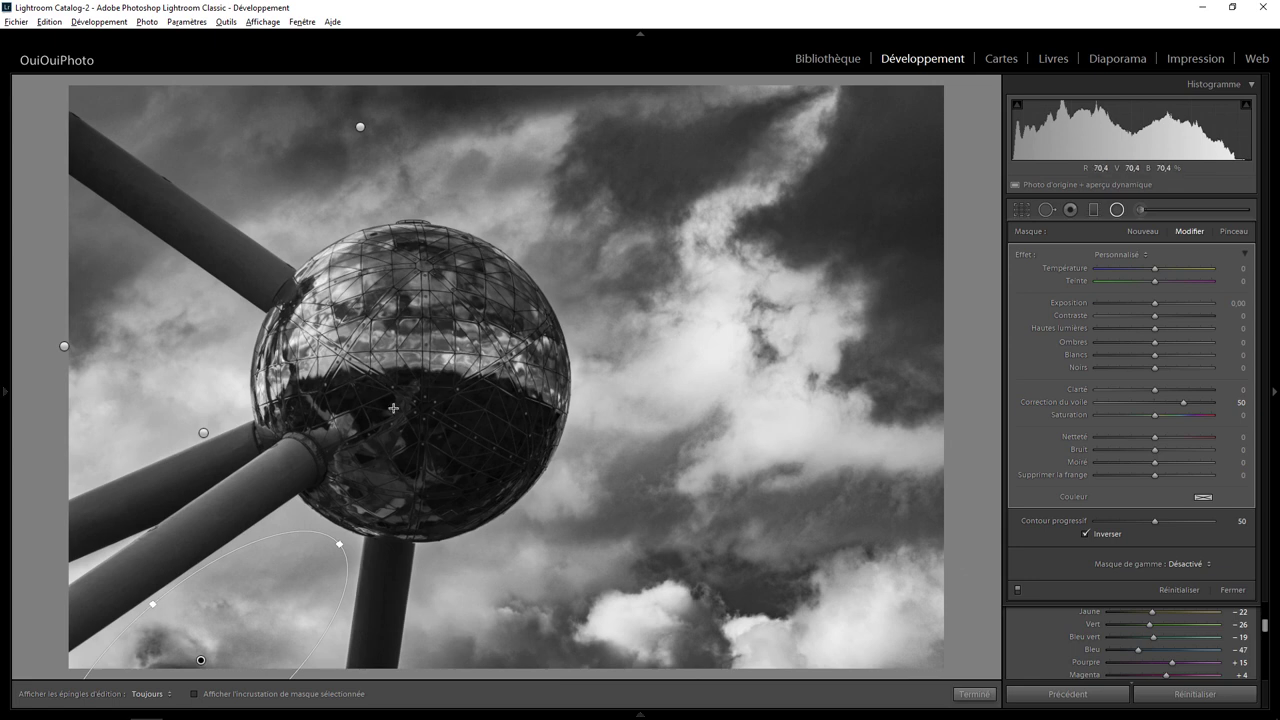
{"action": "left_click", "coordinate": [975, 694]}
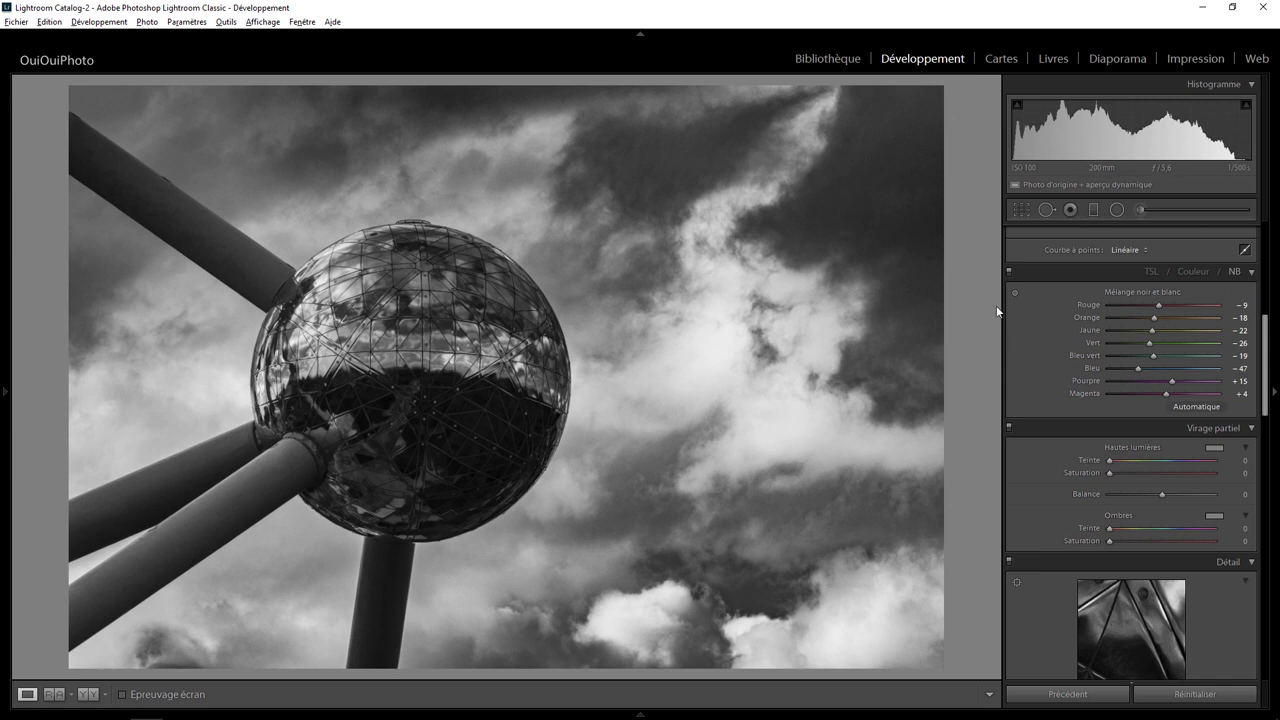
Step: Draw a radial filter over the lower struts with Correction du voile −19 and reduced clarity
{"action": "left_click", "coordinate": [1117, 210]}
{"action": "left_click_drag", "start_coordinate": [228, 486], "coordinate": [38, 577]}
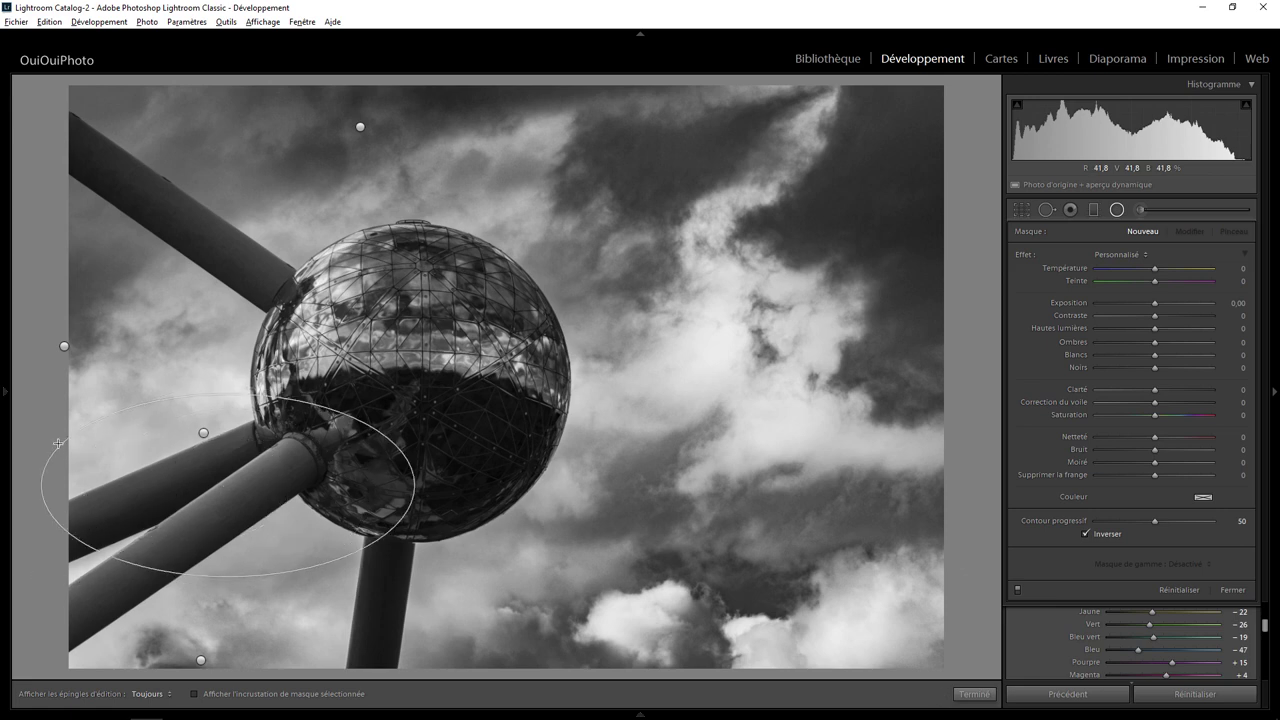
{"action": "left_click_drag", "start_coordinate": [58, 443], "coordinate": [87, 490]}
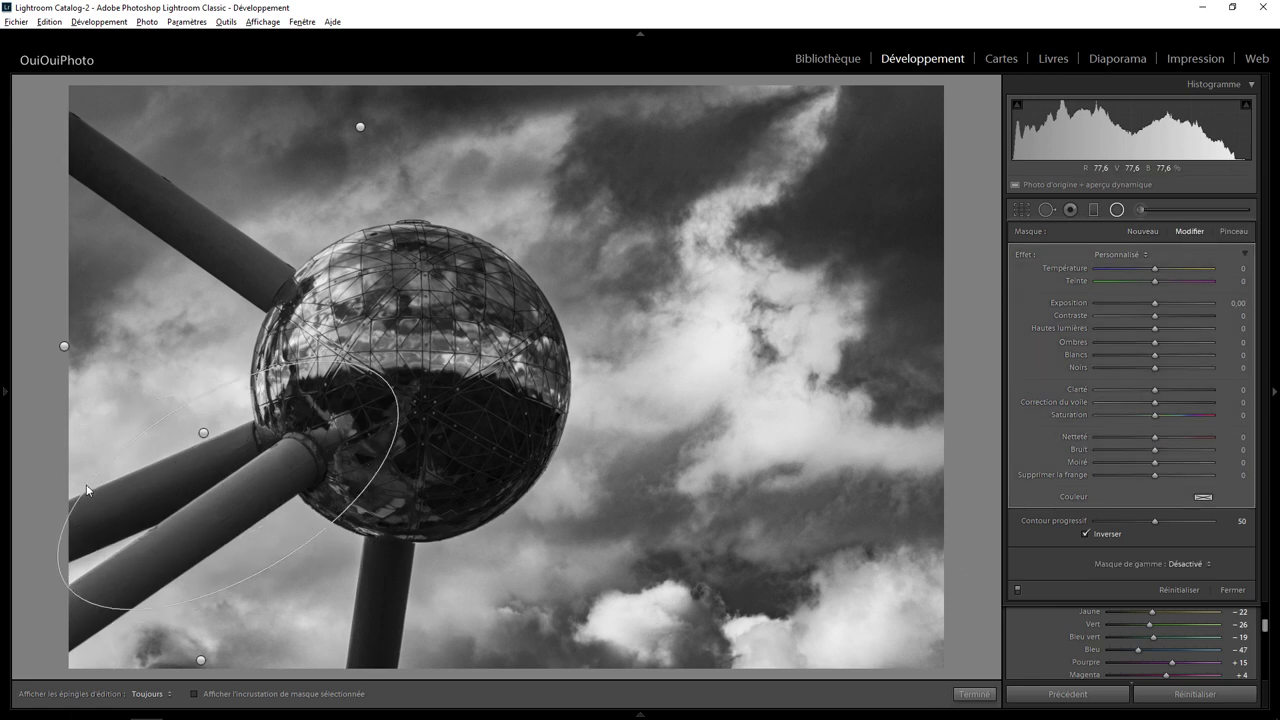
{"action": "left_click_drag", "start_coordinate": [229, 490], "coordinate": [165, 531]}
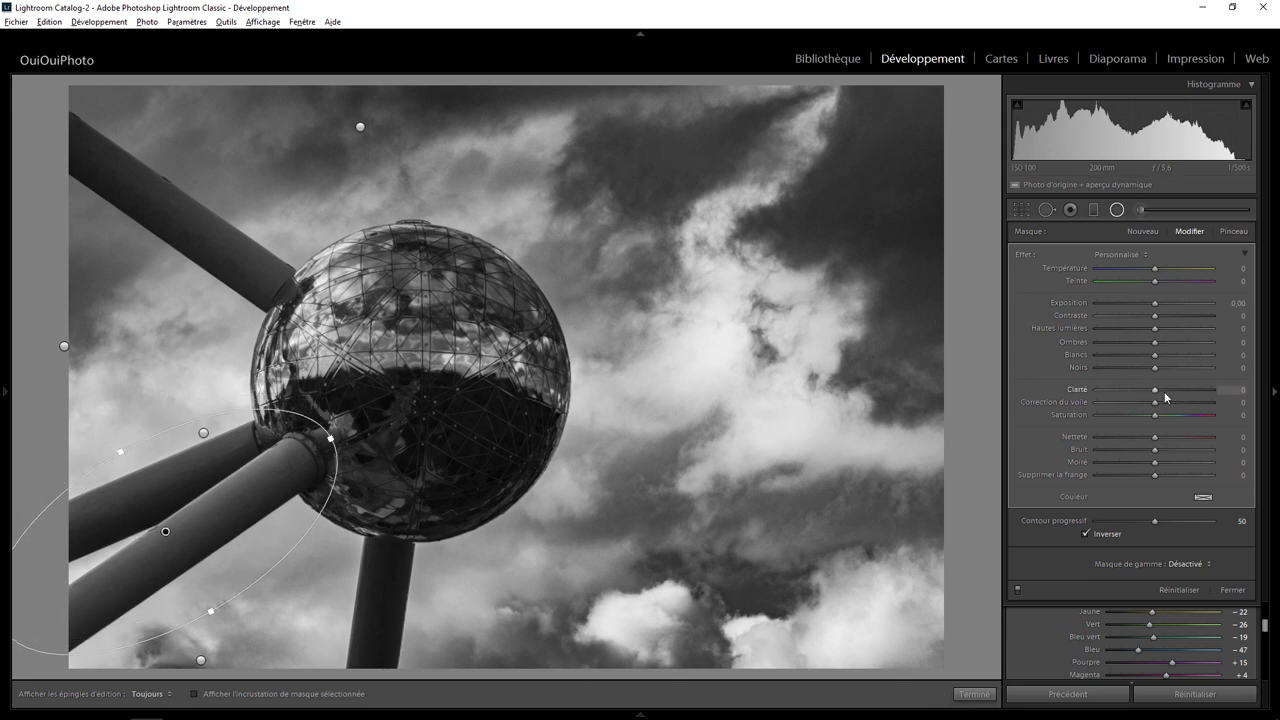
{"action": "left_click_drag", "start_coordinate": [1155, 402], "coordinate": [1141, 403]}
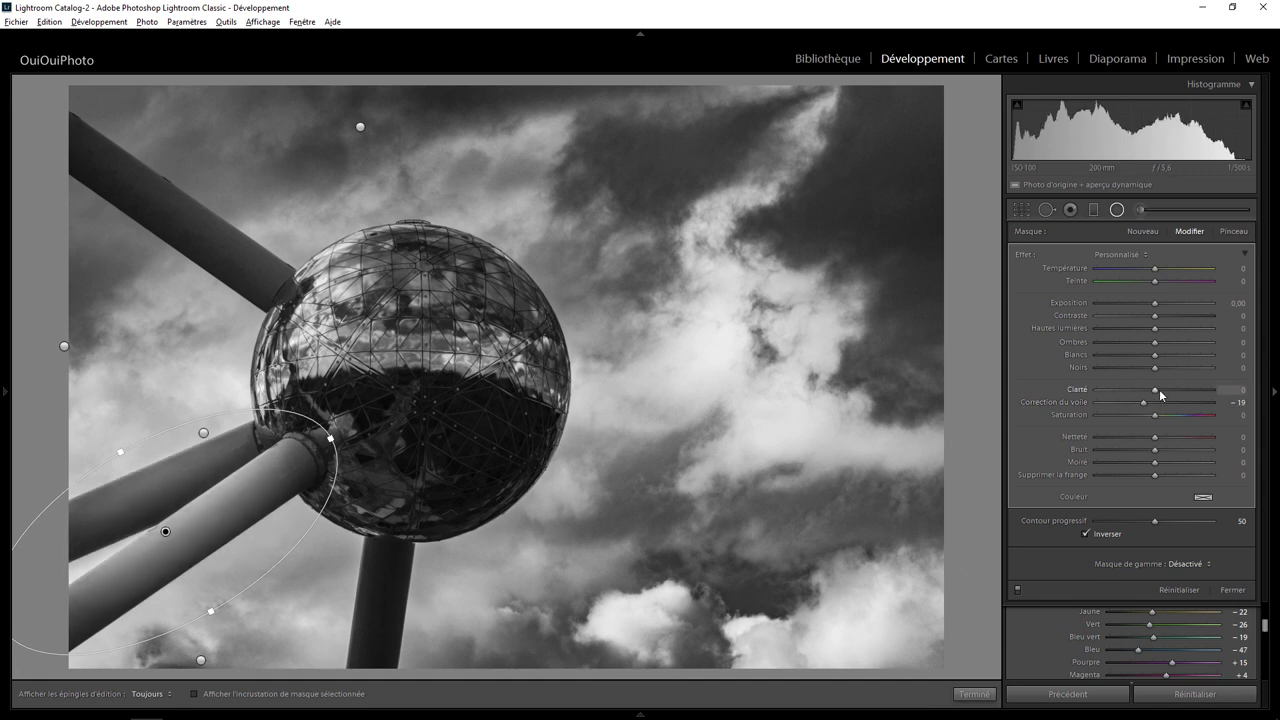
{"action": "left_click_drag", "start_coordinate": [1137, 390], "coordinate": [1087, 402]}
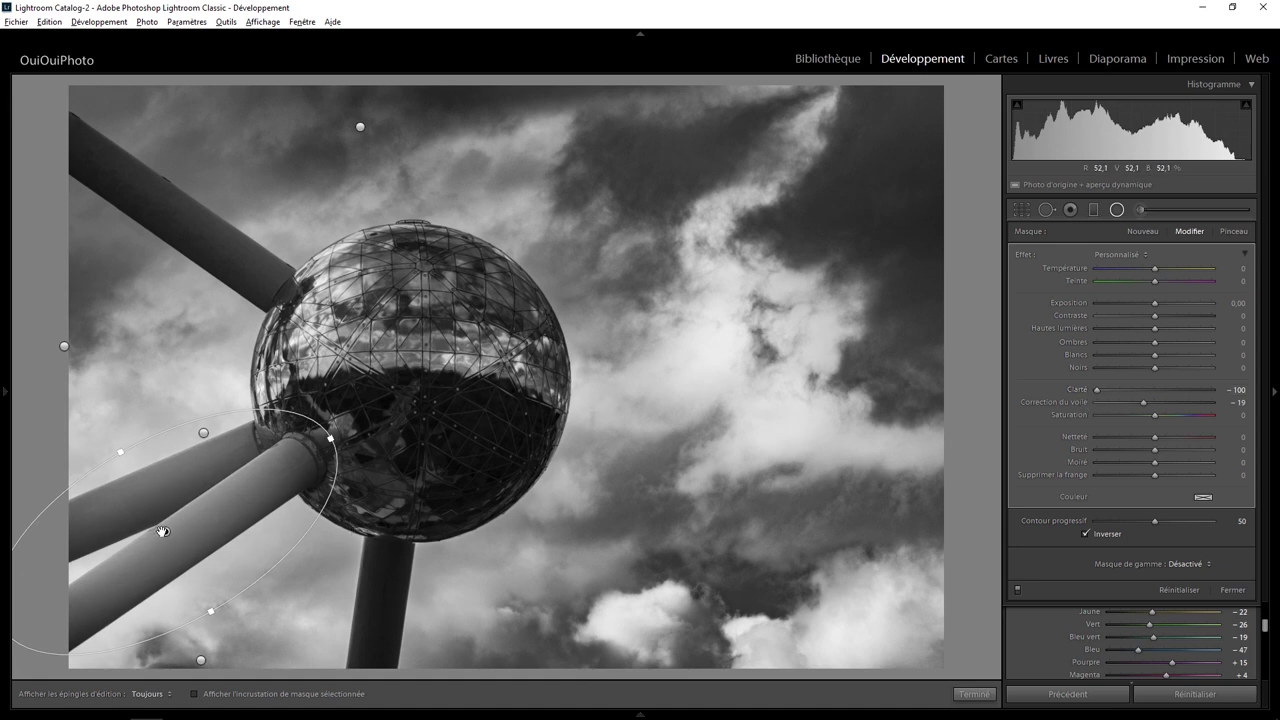
{"action": "left_click_drag", "start_coordinate": [173, 553], "coordinate": [151, 538]}
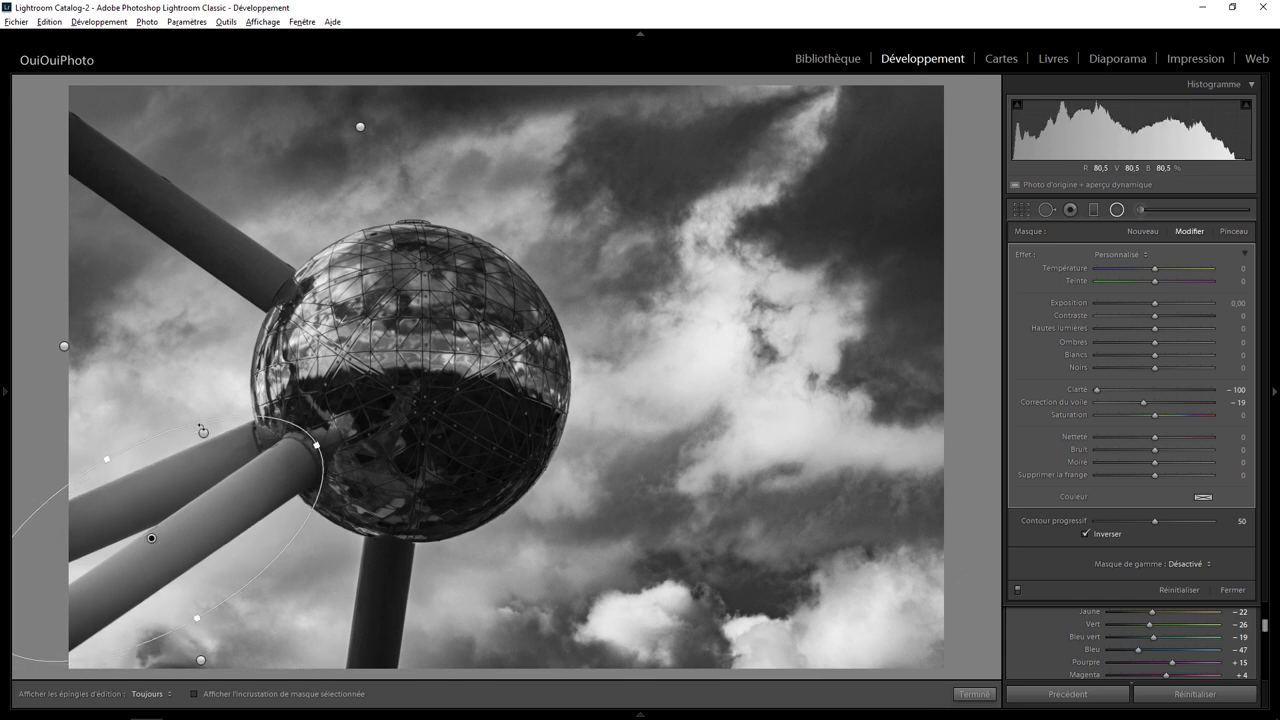
Step: Limit the strut mask with a Luminance range mask of 0/18 and smoothing 0
{"action": "left_click", "coordinate": [1175, 566]}
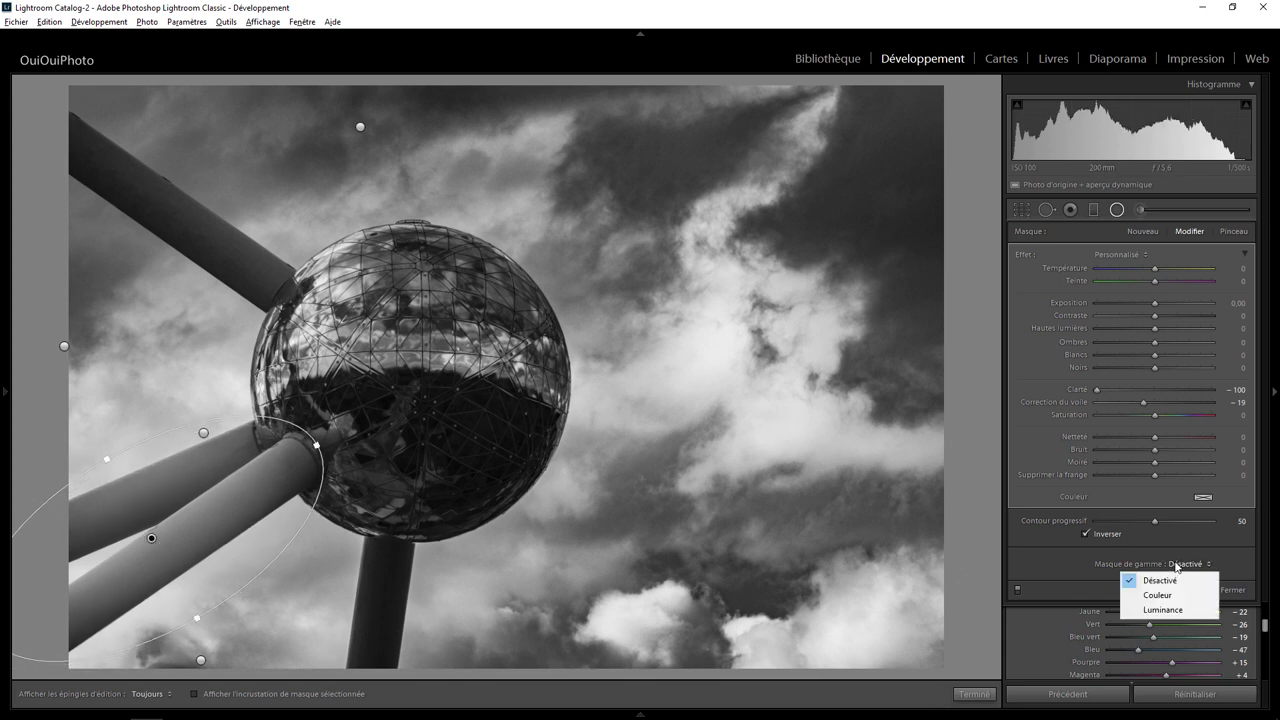
{"action": "left_click", "coordinate": [1155, 609]}
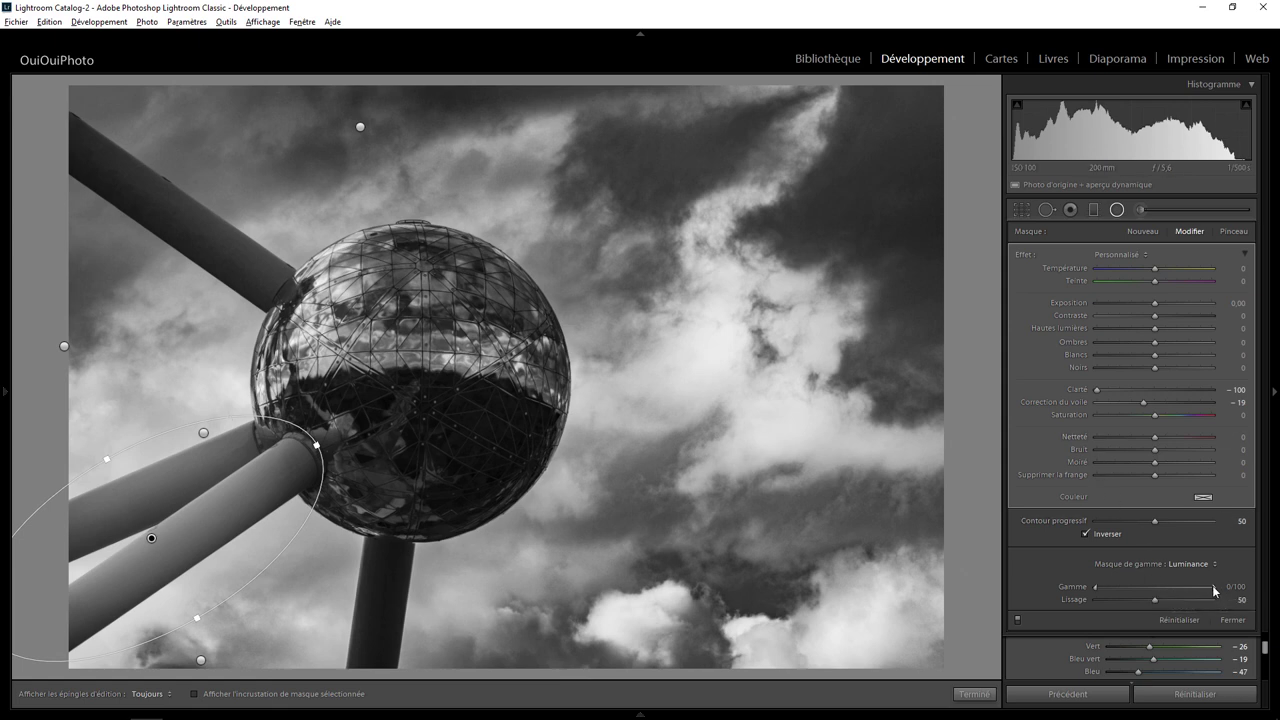
{"action": "left_click_drag", "start_coordinate": [1209, 590], "coordinate": [1045, 595]}
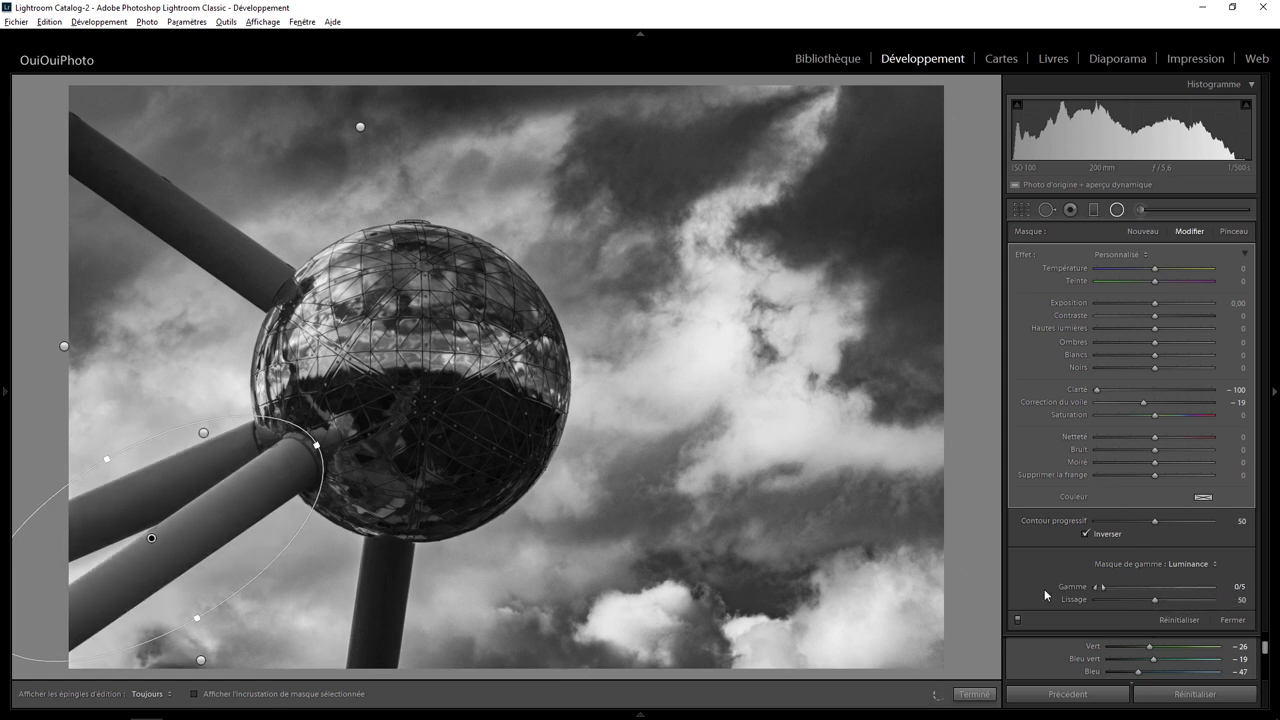
{"action": "left_click_drag", "start_coordinate": [1140, 592], "coordinate": [1083, 590]}
{"action": "left_click_drag", "start_coordinate": [1113, 587], "coordinate": [1057, 600]}
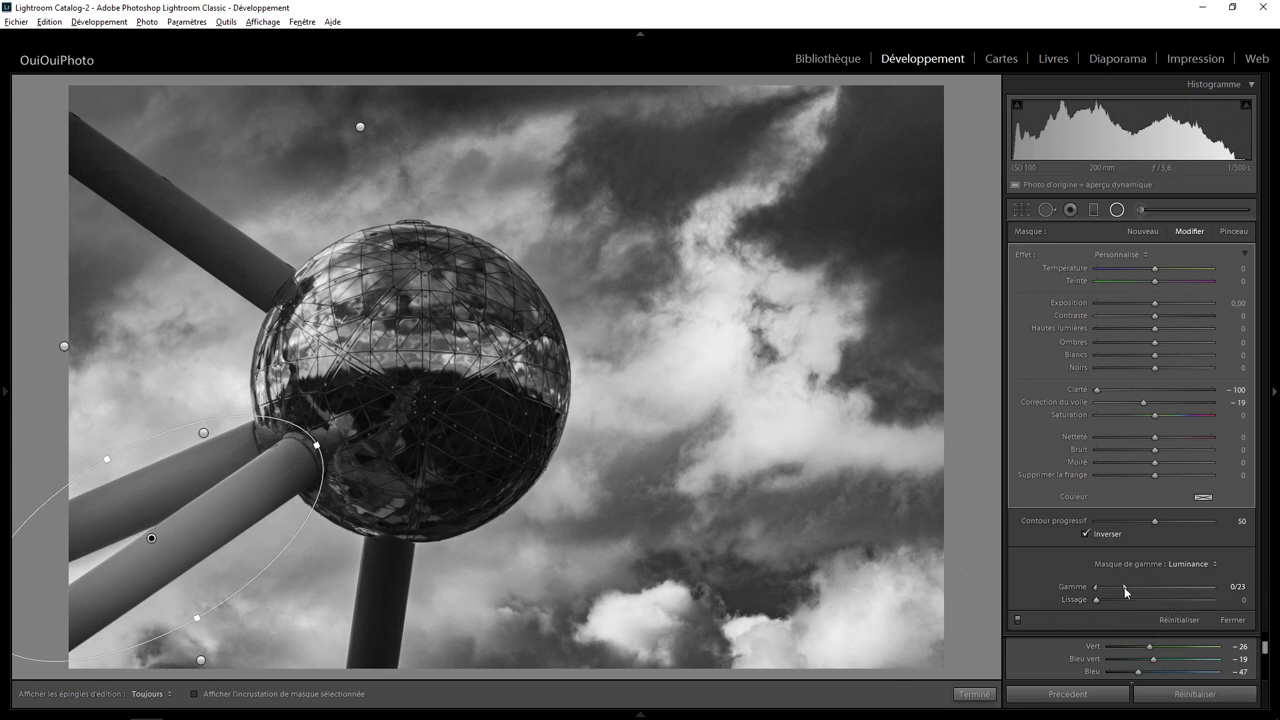
{"action": "mouse_move", "coordinate": [1123, 587]}
{"action": "left_mouse_down"}
{"action": "mouse_move", "coordinate": [1096, 587]}
{"action": "mouse_move", "coordinate": [1118, 587]}
{"action": "left_mouse_up"}
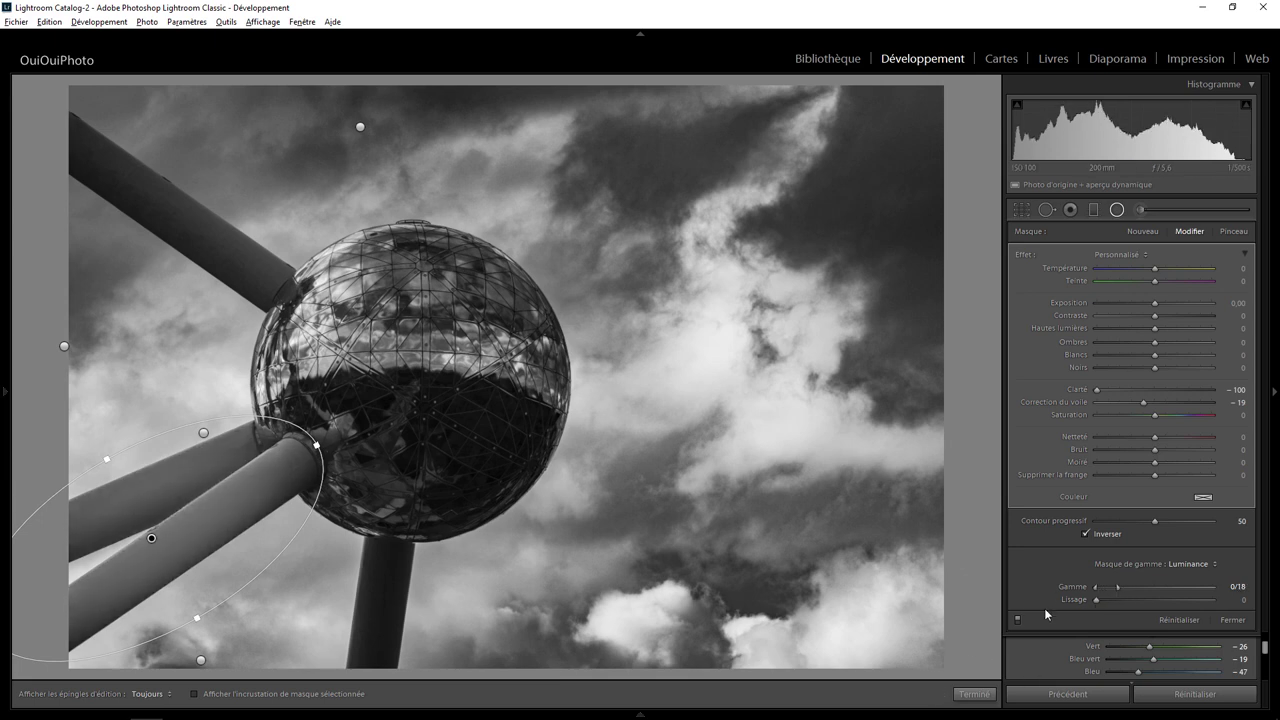
Step: Set the strut mask's Clarté to −27
{"action": "left_click_drag", "start_coordinate": [1100, 390], "coordinate": [1258, 364]}
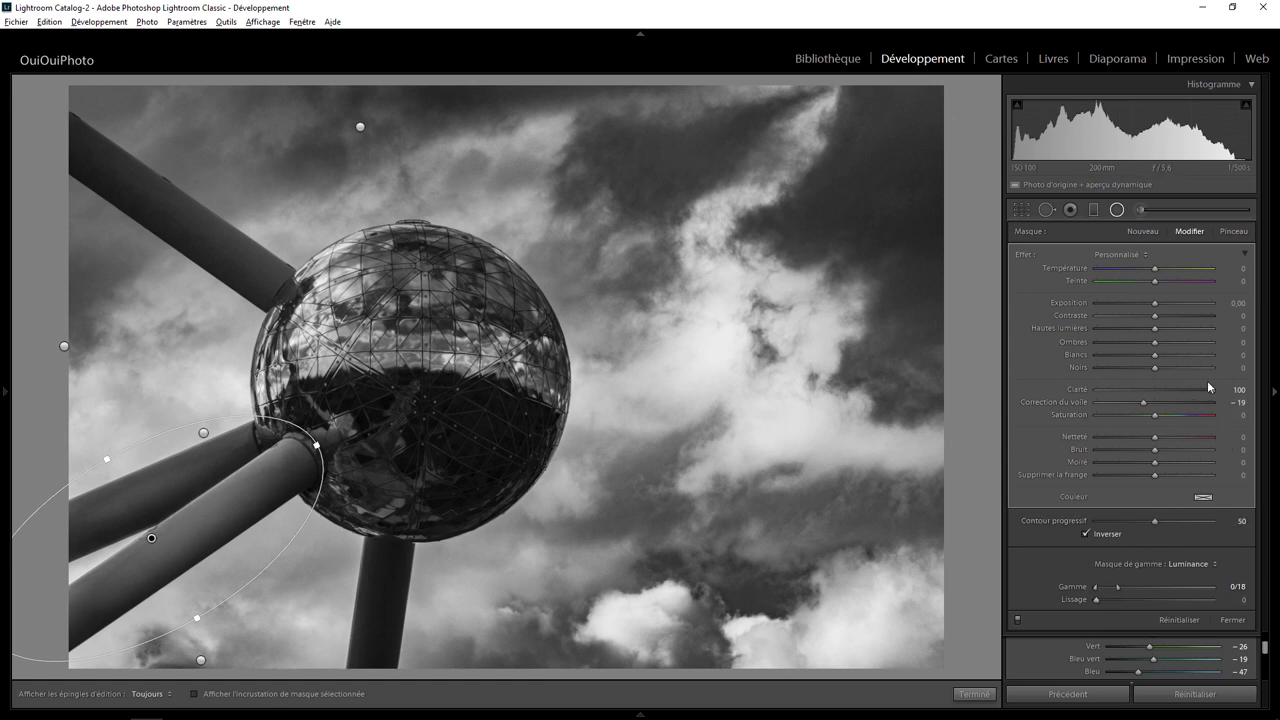
{"action": "left_click_drag", "start_coordinate": [1213, 388], "coordinate": [1140, 387]}
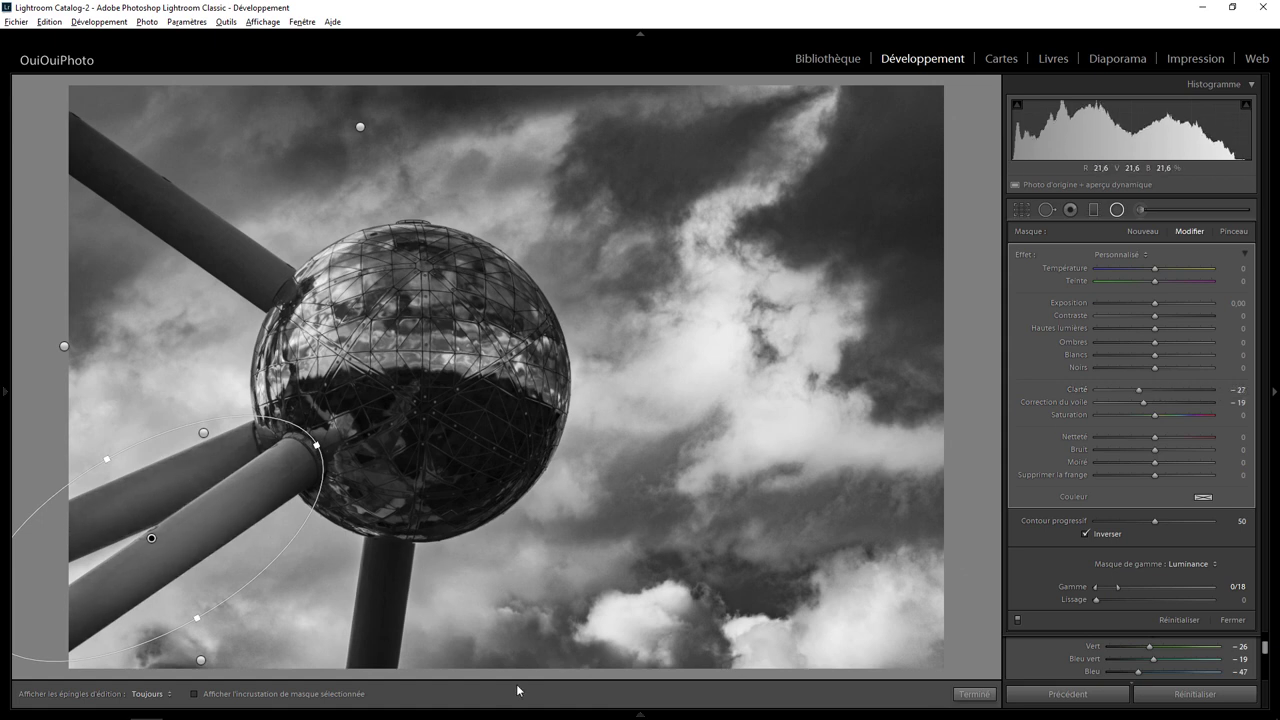
{"action": "left_click", "coordinate": [962, 692]}
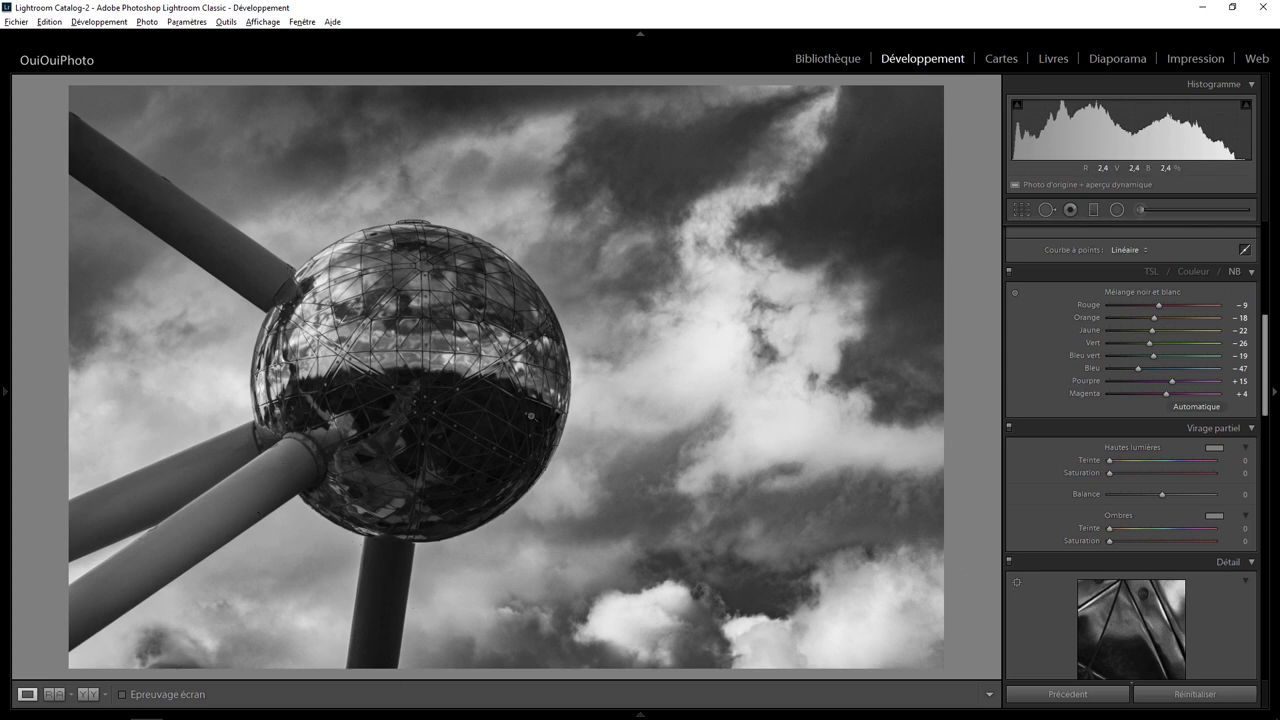
Step: Add a radial filter around the sphere with dehaze −21, shadows +60 and clarity +46
{"action": "left_click", "coordinate": [1117, 210]}
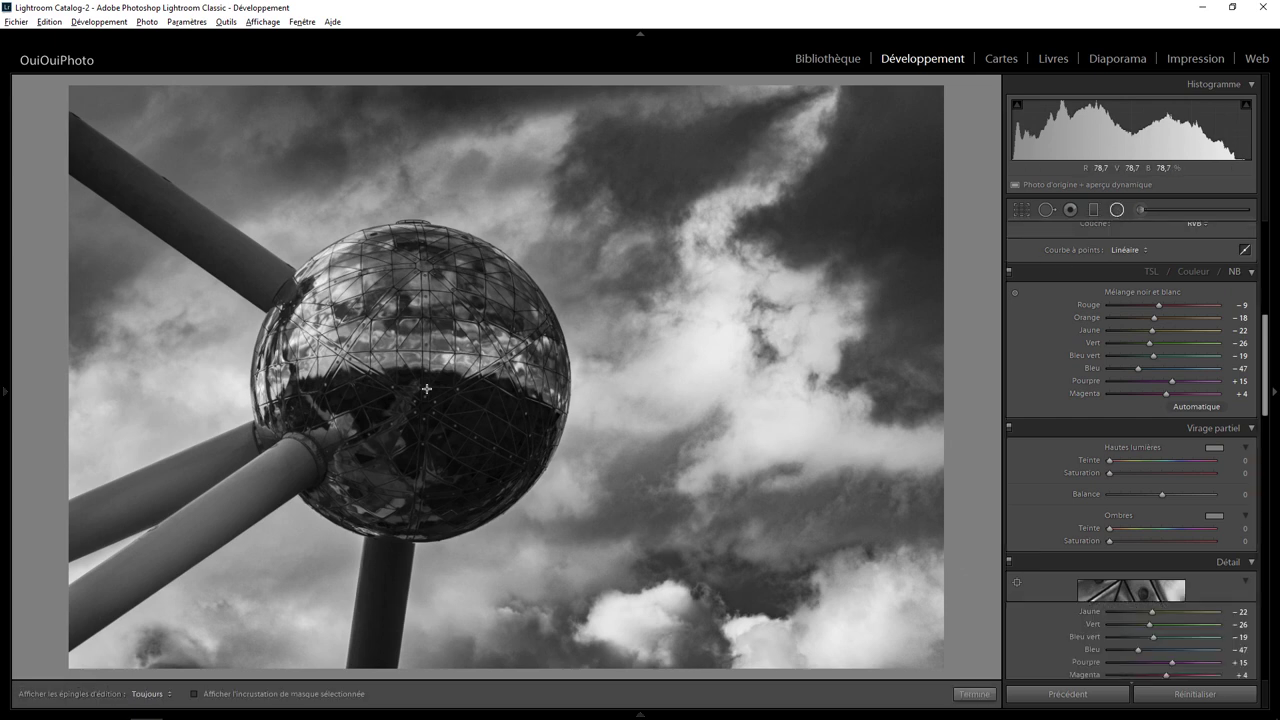
{"action": "left_click_drag", "start_coordinate": [403, 359], "coordinate": [561, 520]}
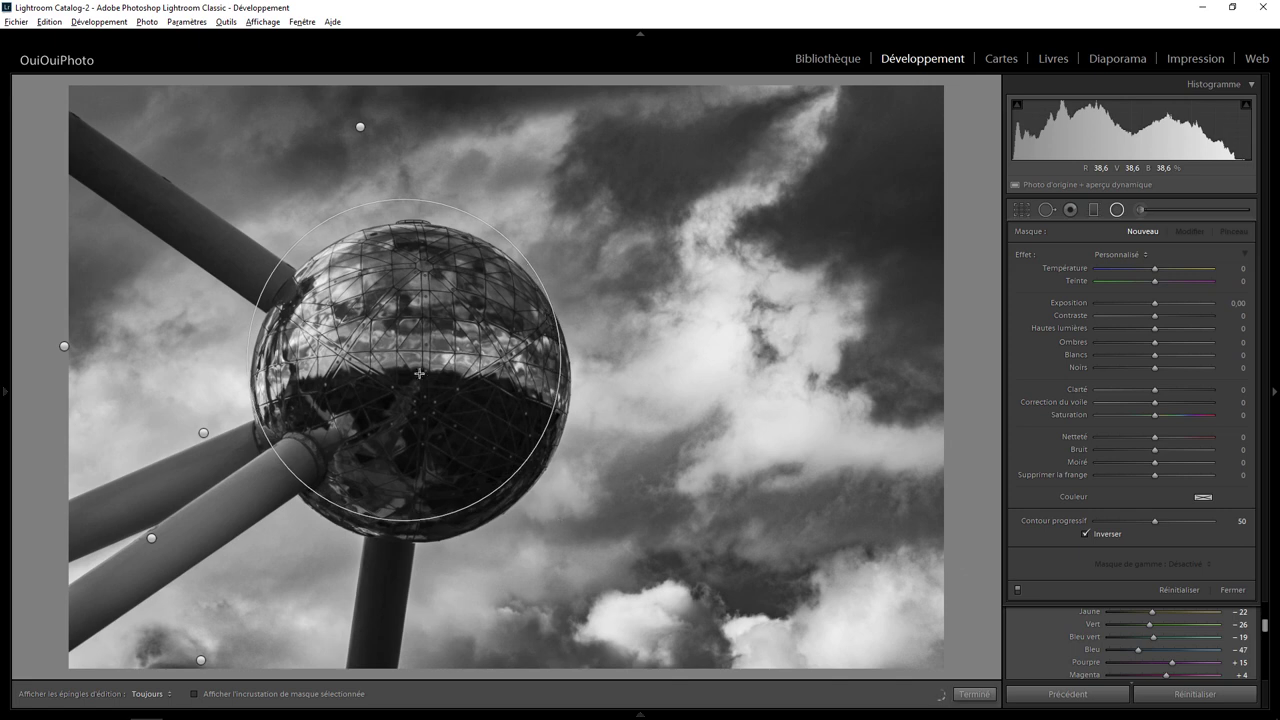
{"action": "left_click_drag", "start_coordinate": [419, 372], "coordinate": [413, 383]}
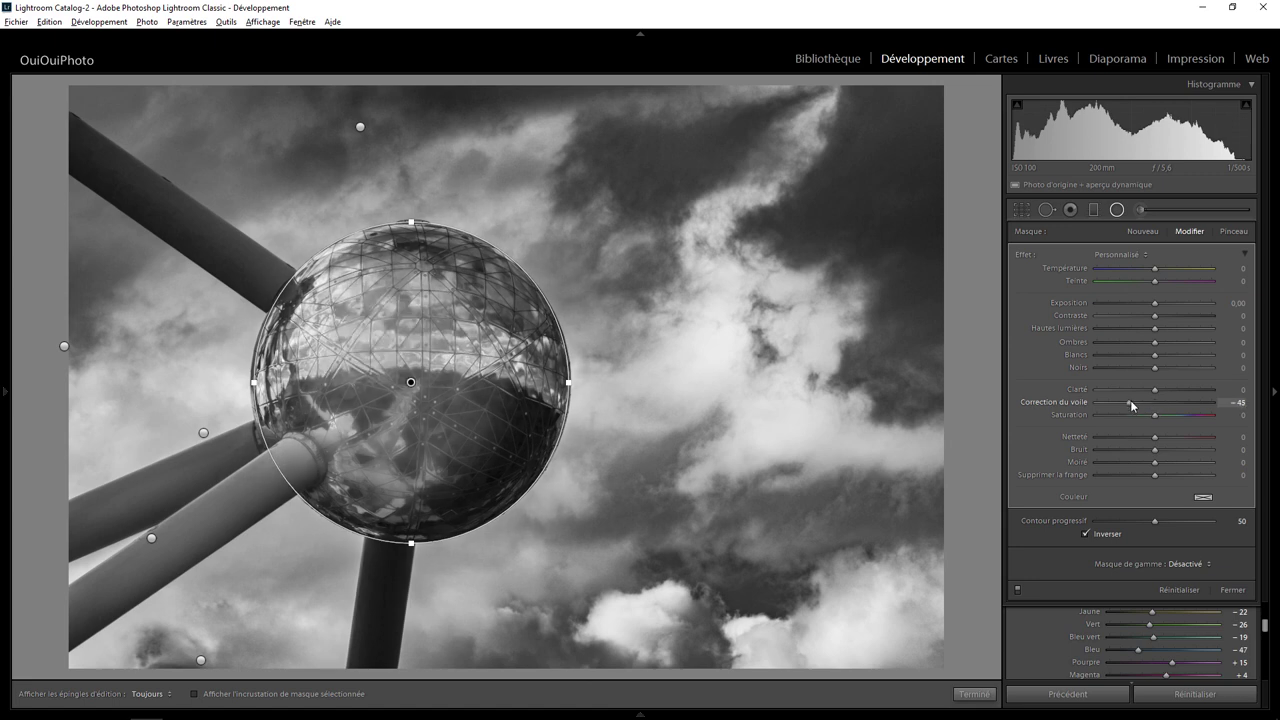
{"action": "left_click_drag", "start_coordinate": [1146, 403], "coordinate": [1148, 403]}
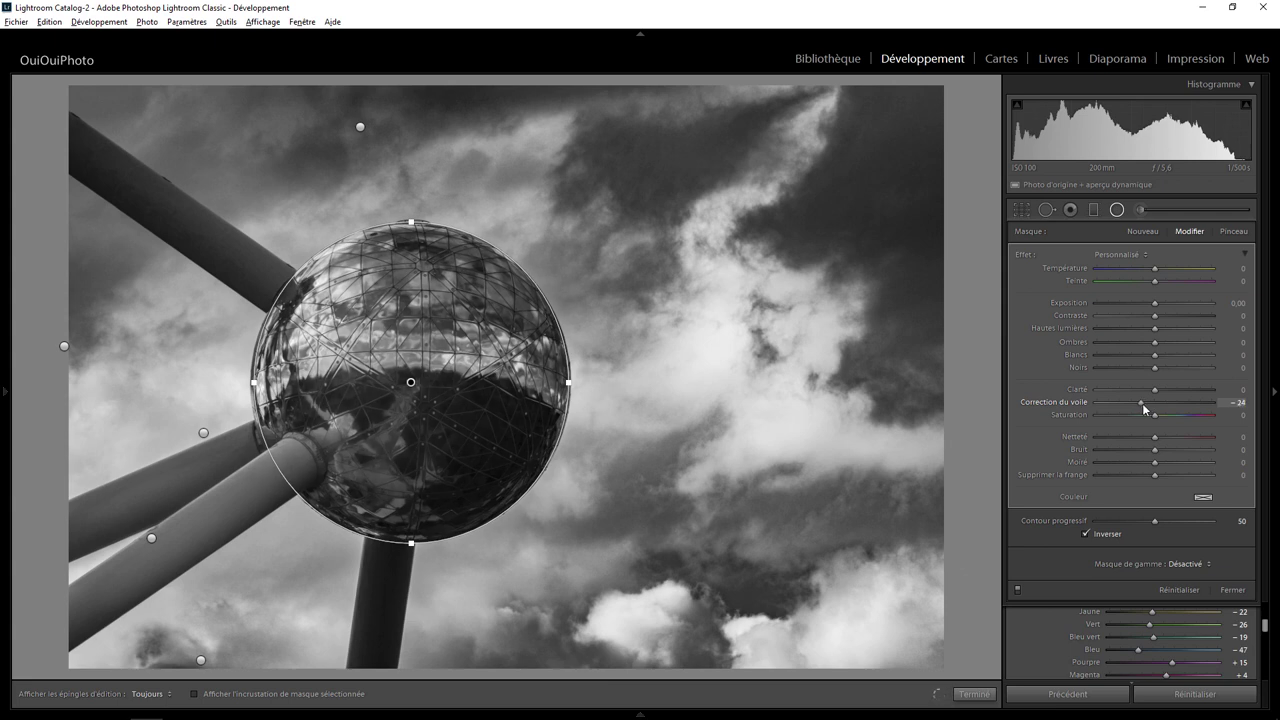
{"action": "left_click_drag", "start_coordinate": [1144, 403], "coordinate": [1146, 403]}
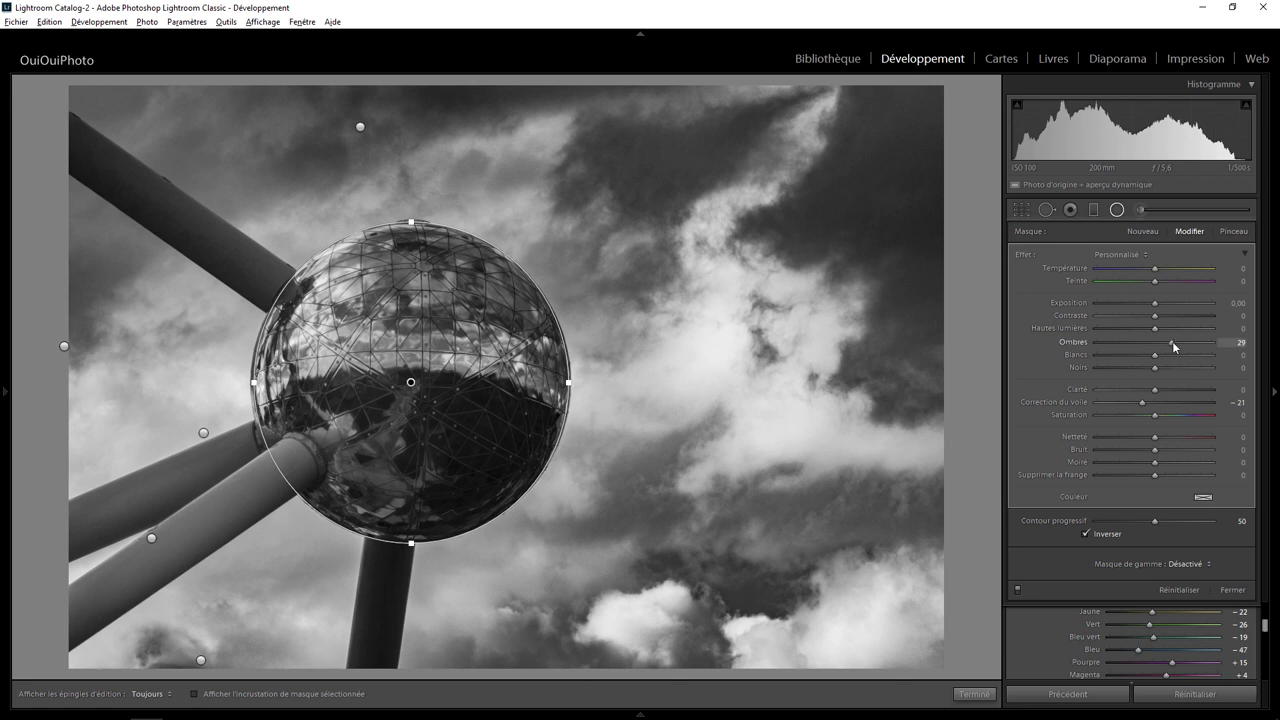
{"action": "left_click_drag", "start_coordinate": [1172, 341], "coordinate": [1189, 341]}
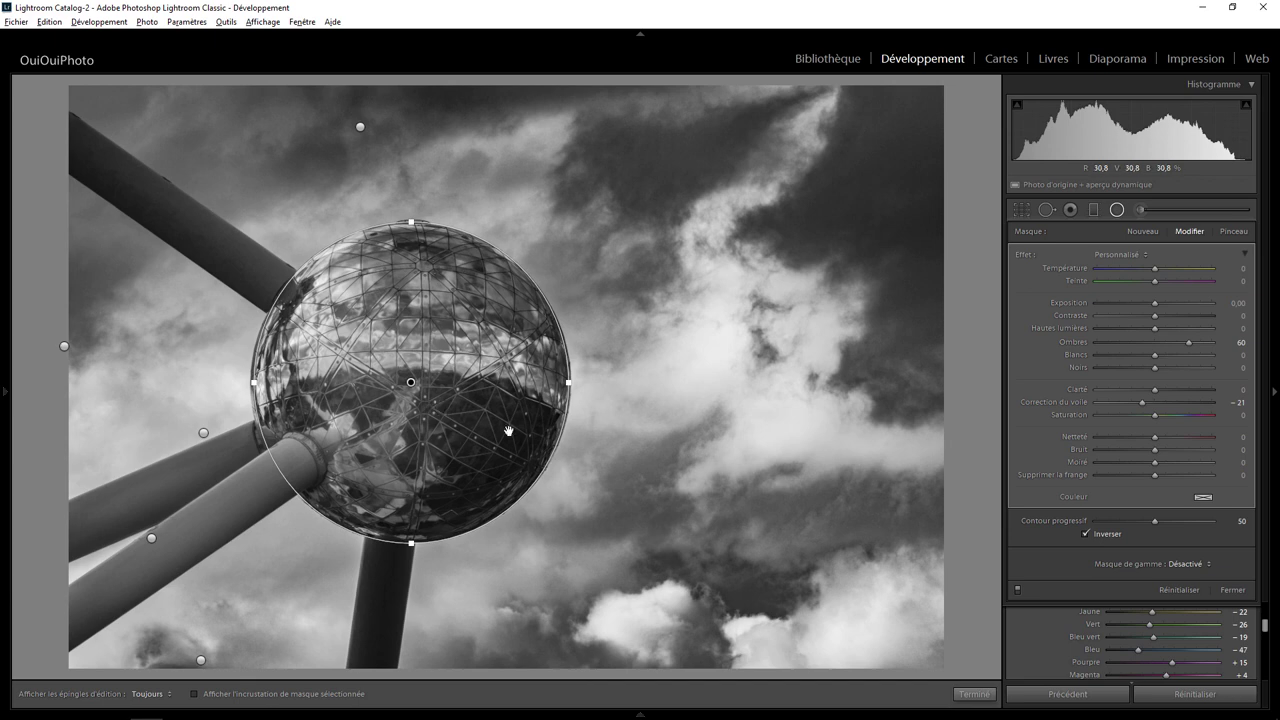
{"action": "left_click_drag", "start_coordinate": [1154, 391], "coordinate": [1180, 392]}
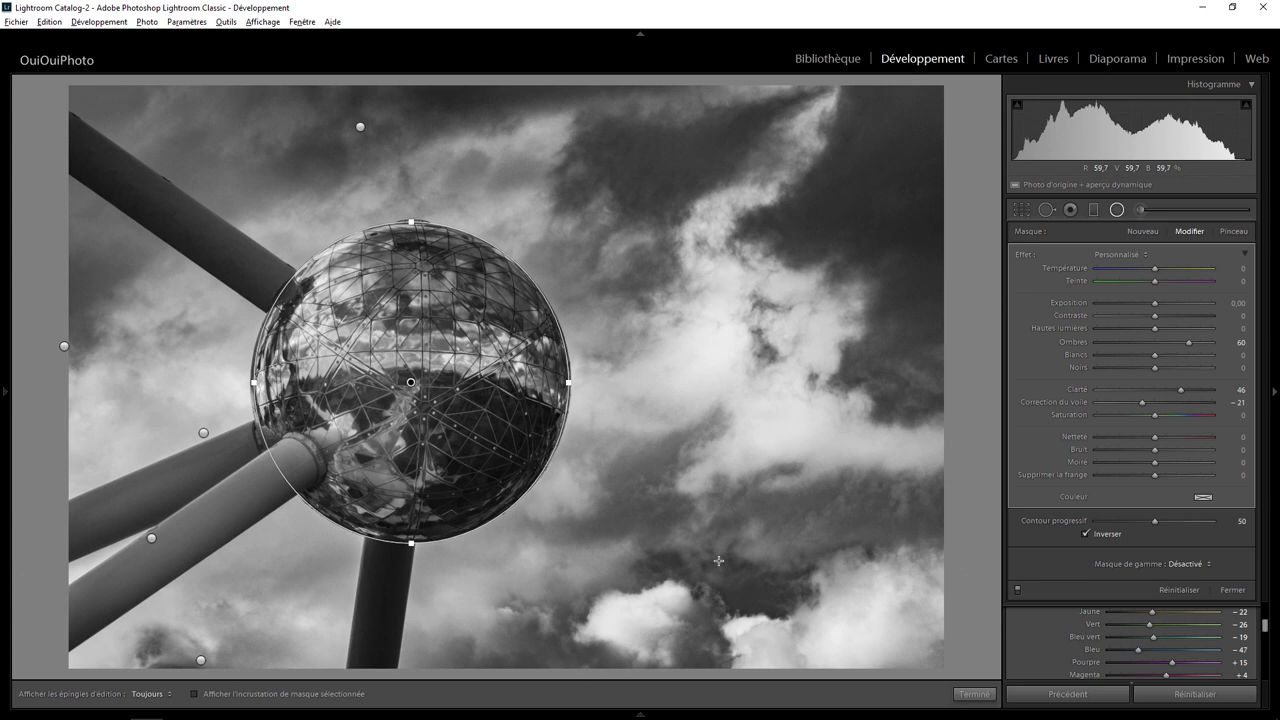
{"action": "left_click", "coordinate": [974, 694]}
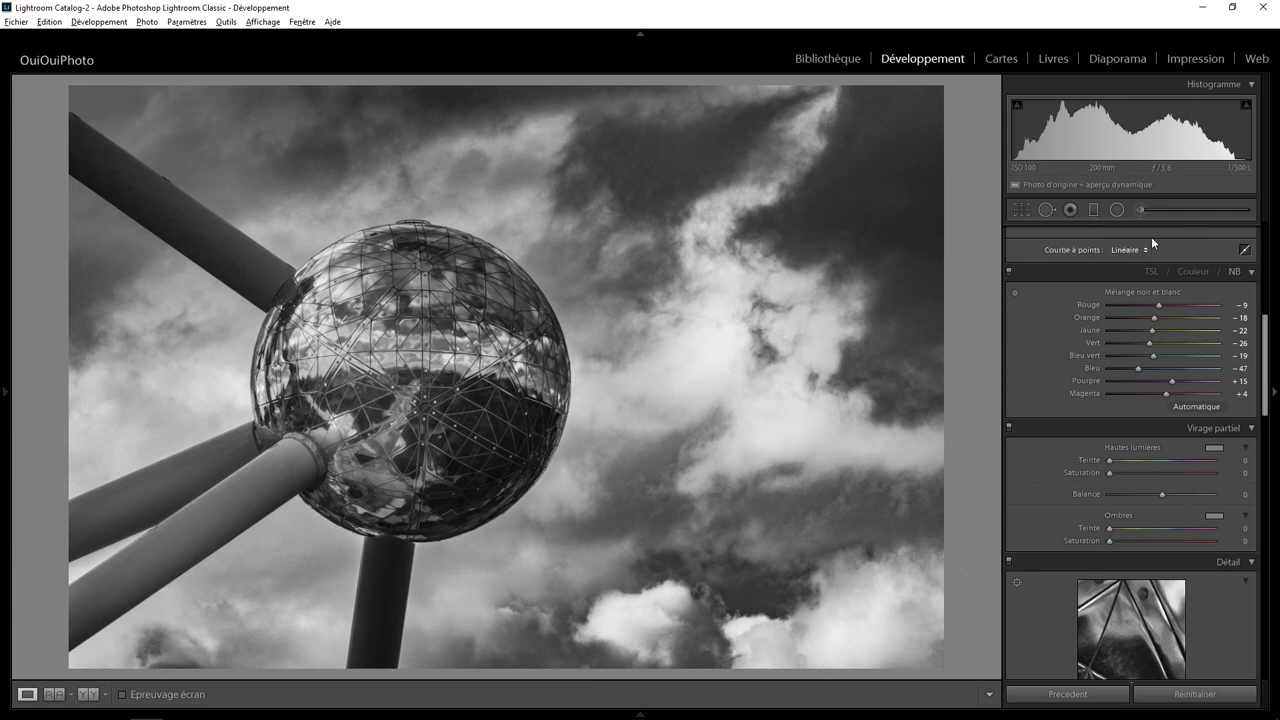
Step: Draw an inverted oval right of the sphere with Highlights −93 and Clarity +73
{"action": "left_click", "coordinate": [1116, 210]}
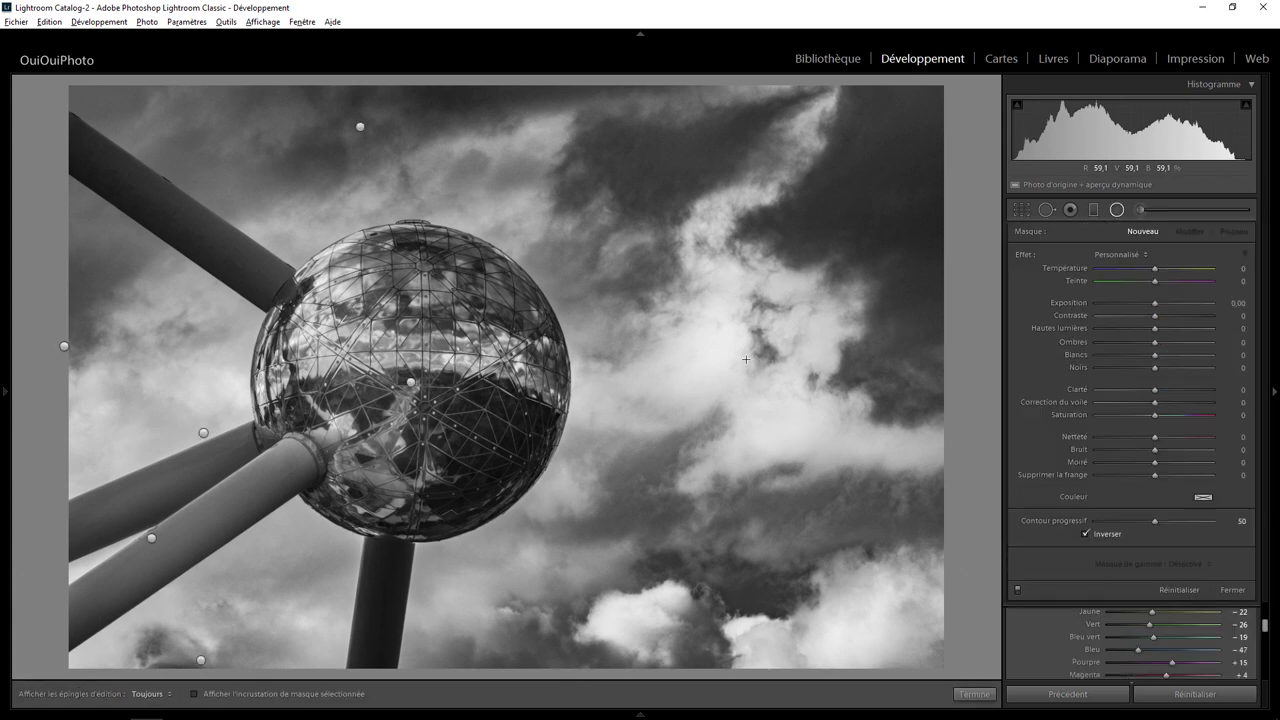
{"action": "left_click_drag", "start_coordinate": [739, 362], "coordinate": [873, 505]}
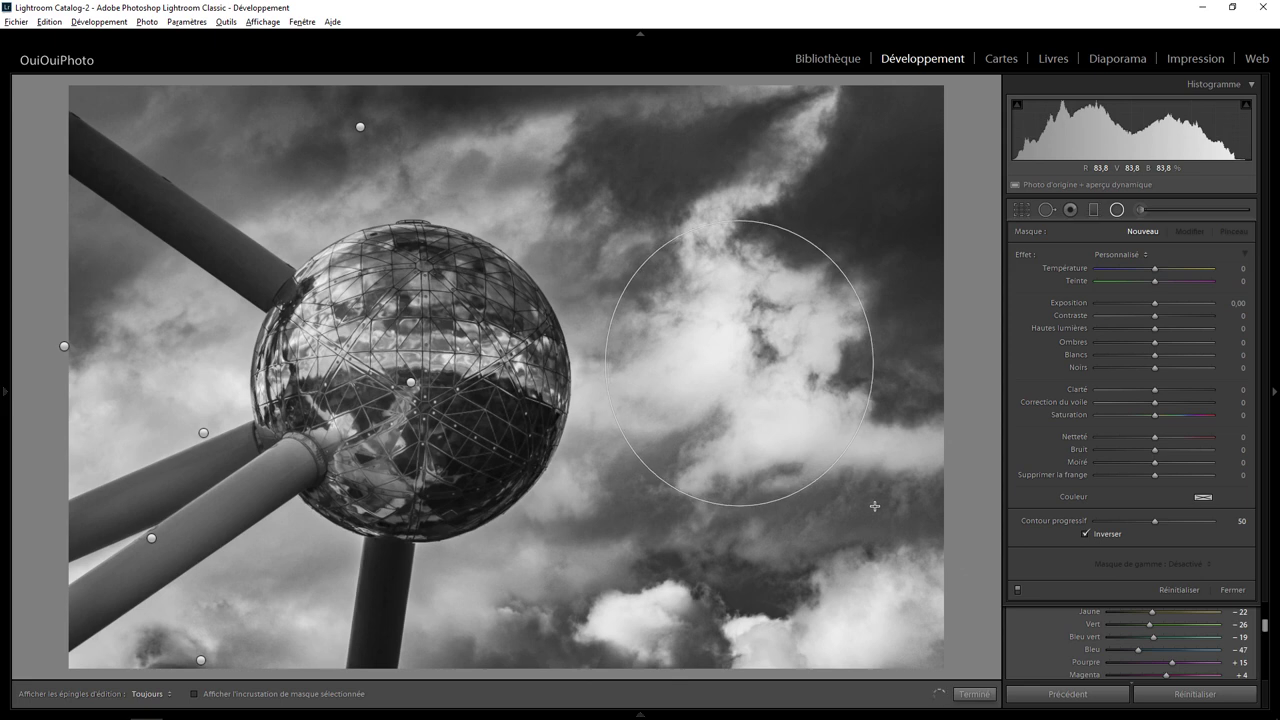
{"action": "left_click_drag", "start_coordinate": [1155, 328], "coordinate": [1122, 328]}
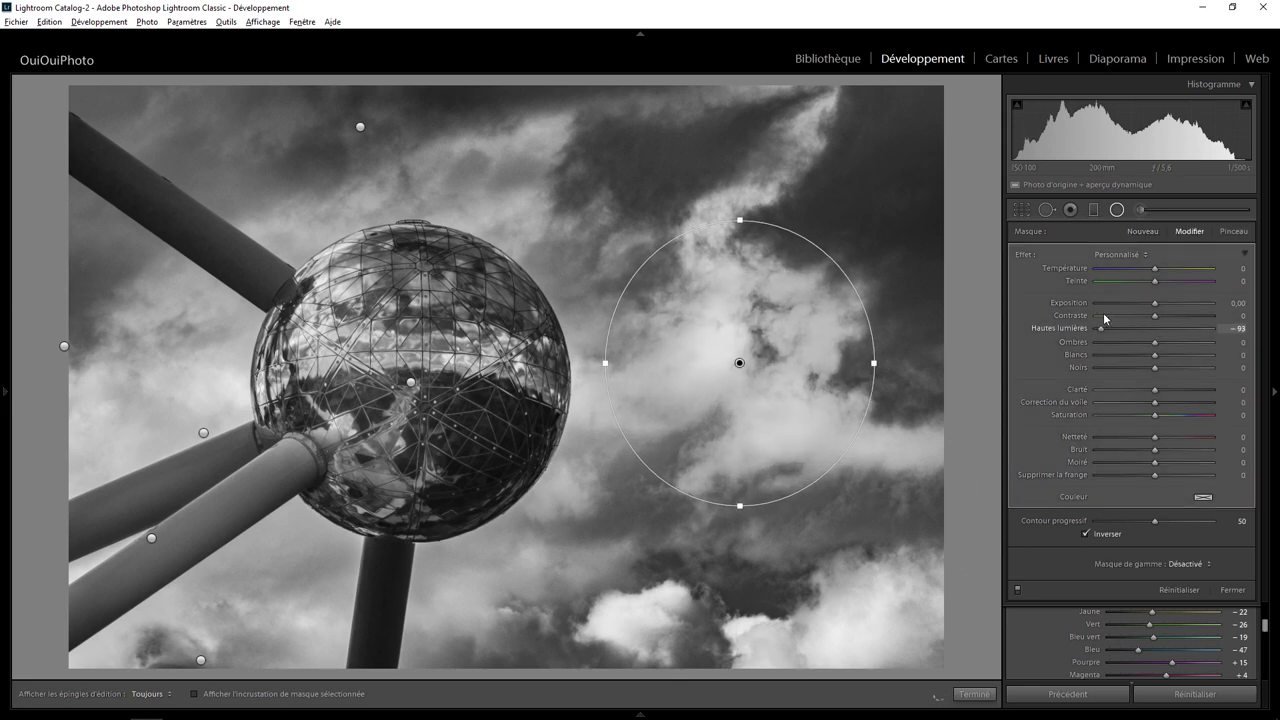
{"action": "left_click_drag", "start_coordinate": [1155, 389], "coordinate": [1196, 389]}
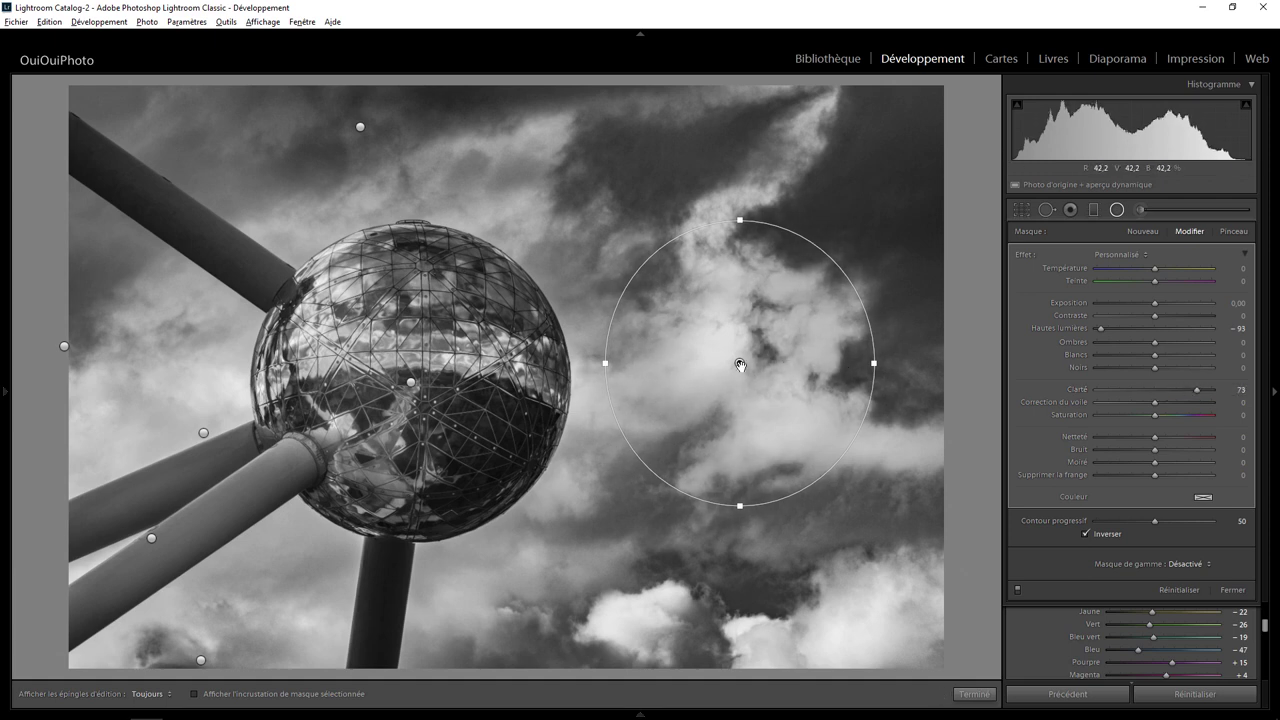
{"action": "left_click_drag", "start_coordinate": [748, 376], "coordinate": [758, 385]}
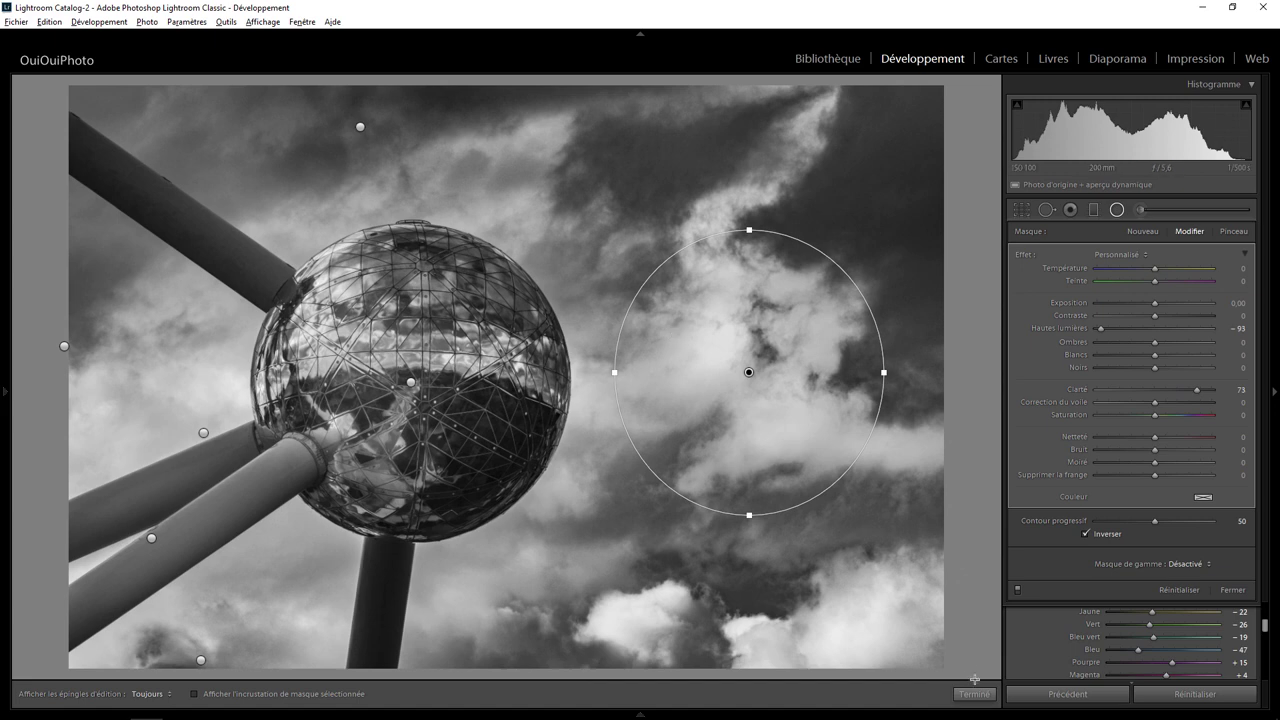
Step: Finish the radial filter, set the Bleu mix to −77, and pick the Adjustment Brush
{"action": "left_click", "coordinate": [974, 693]}
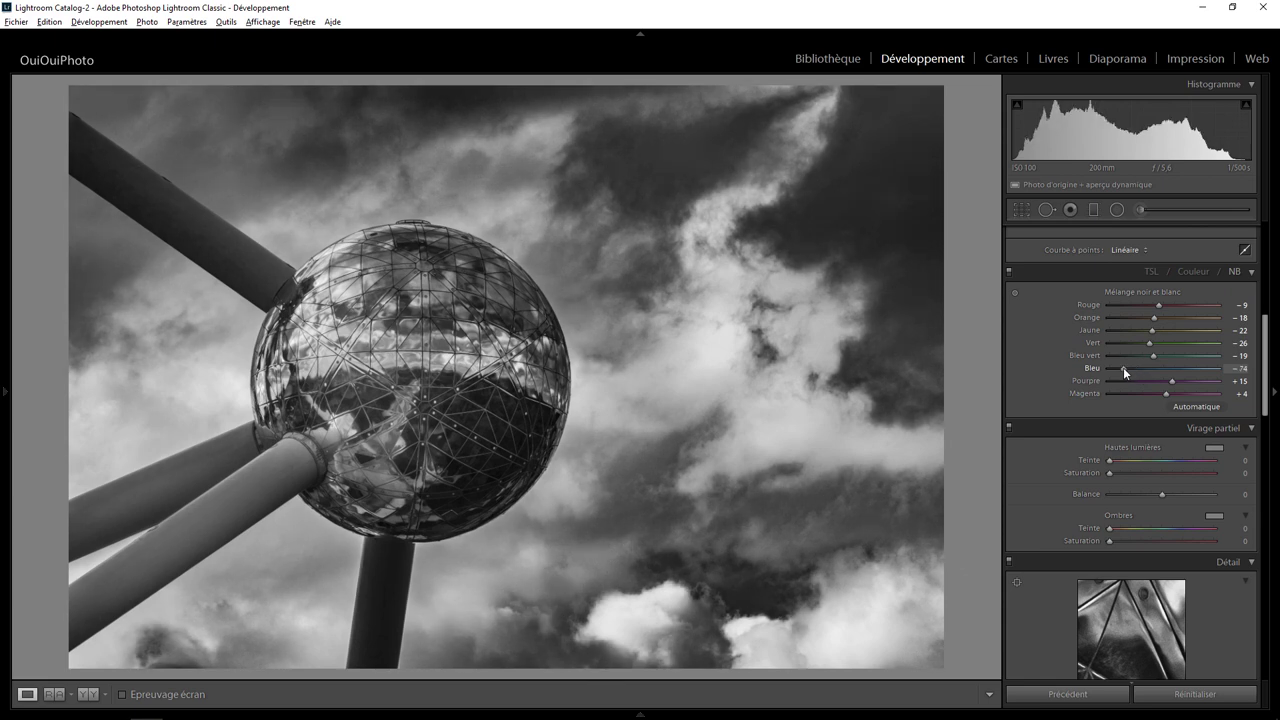
{"action": "mouse_move", "coordinate": [1123, 366]}
{"action": "left_mouse_down"}
{"action": "mouse_move", "coordinate": [1140, 367]}
{"action": "mouse_move", "coordinate": [1125, 364]}
{"action": "left_mouse_up"}
{"action": "left_click", "coordinate": [1141, 210]}
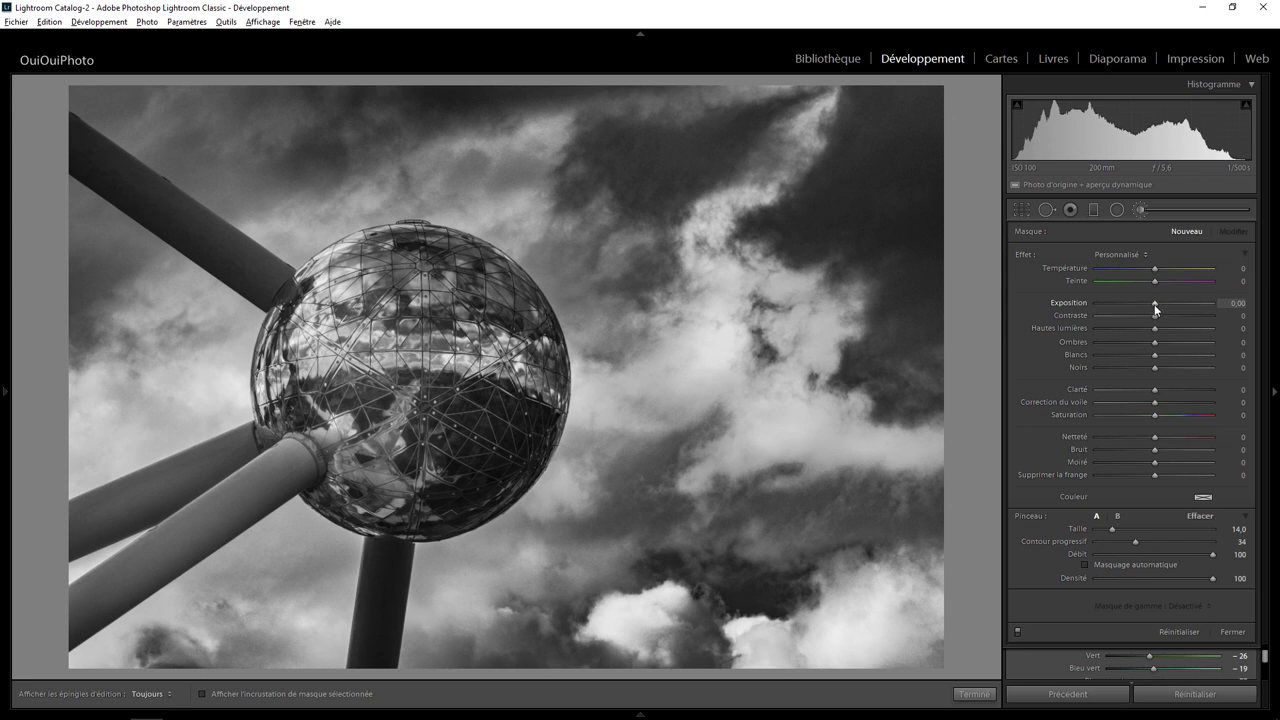
Step: Paint an Exposition +1.23 brush stroke across the sphere
{"action": "left_click_drag", "start_coordinate": [1155, 303], "coordinate": [1172, 303]}
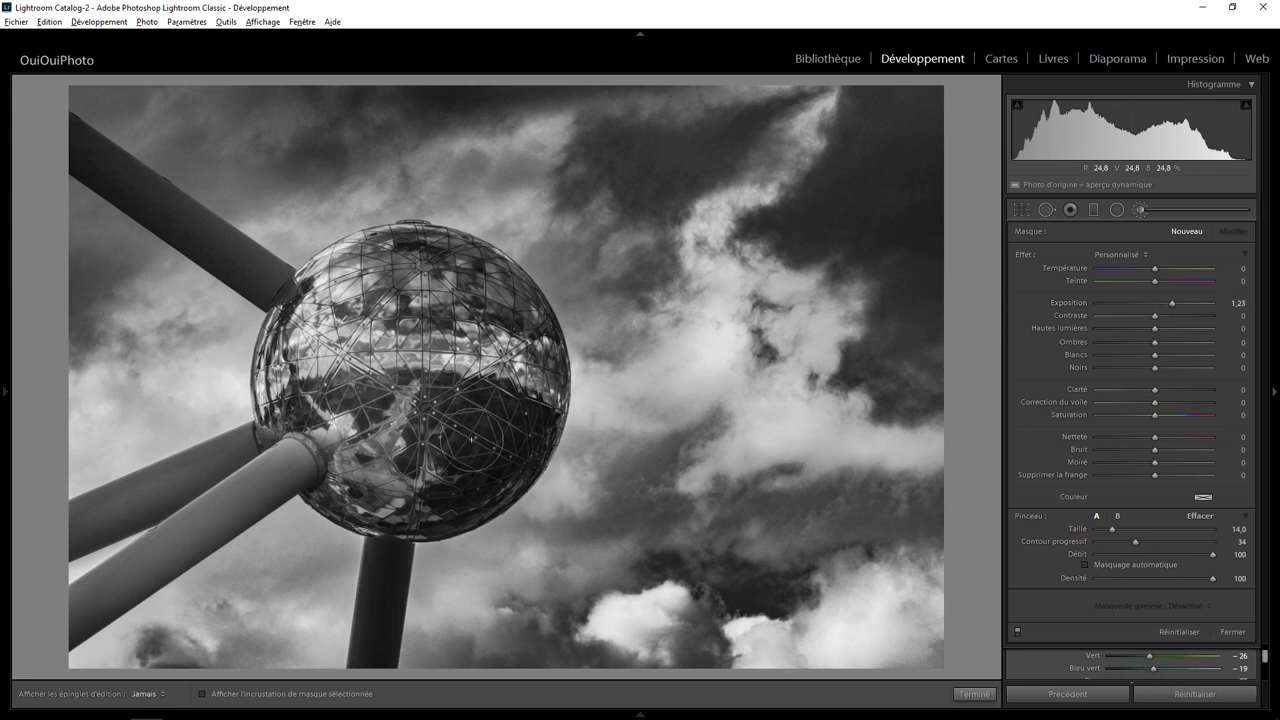
{"action": "left_click_drag", "start_coordinate": [530, 410], "coordinate": [420, 500]}
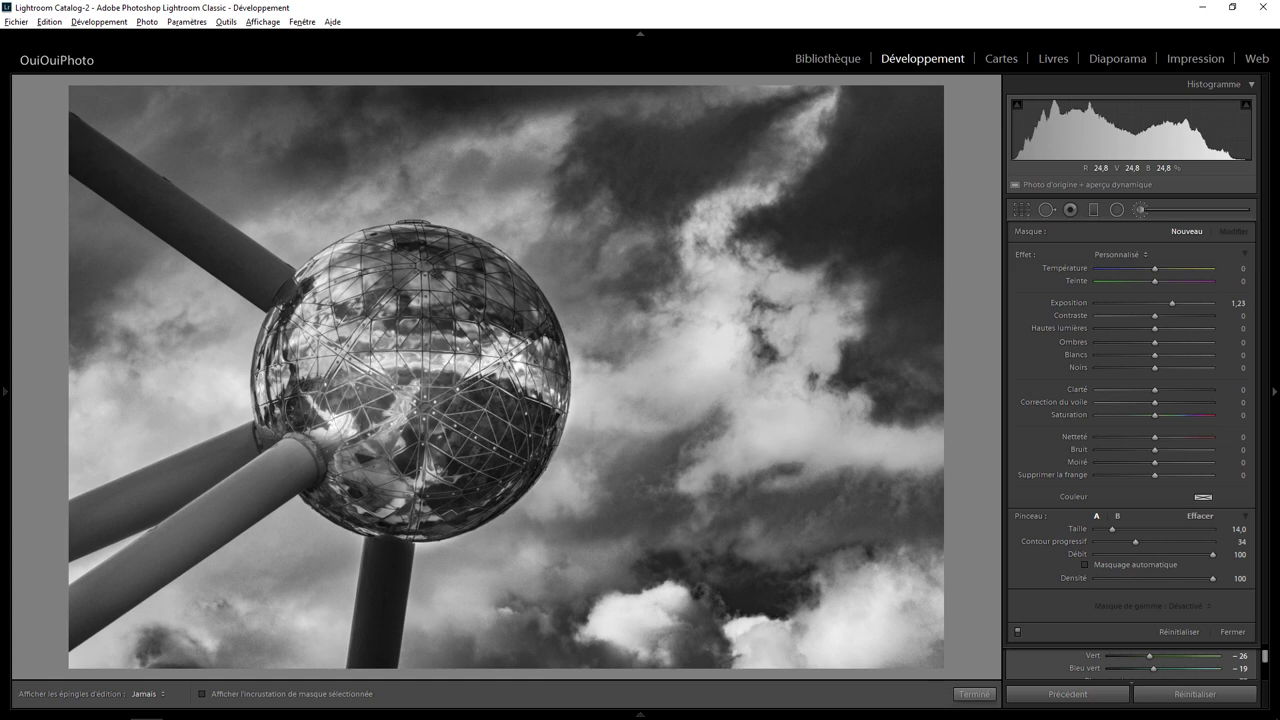
{"action": "key", "text": "h"}
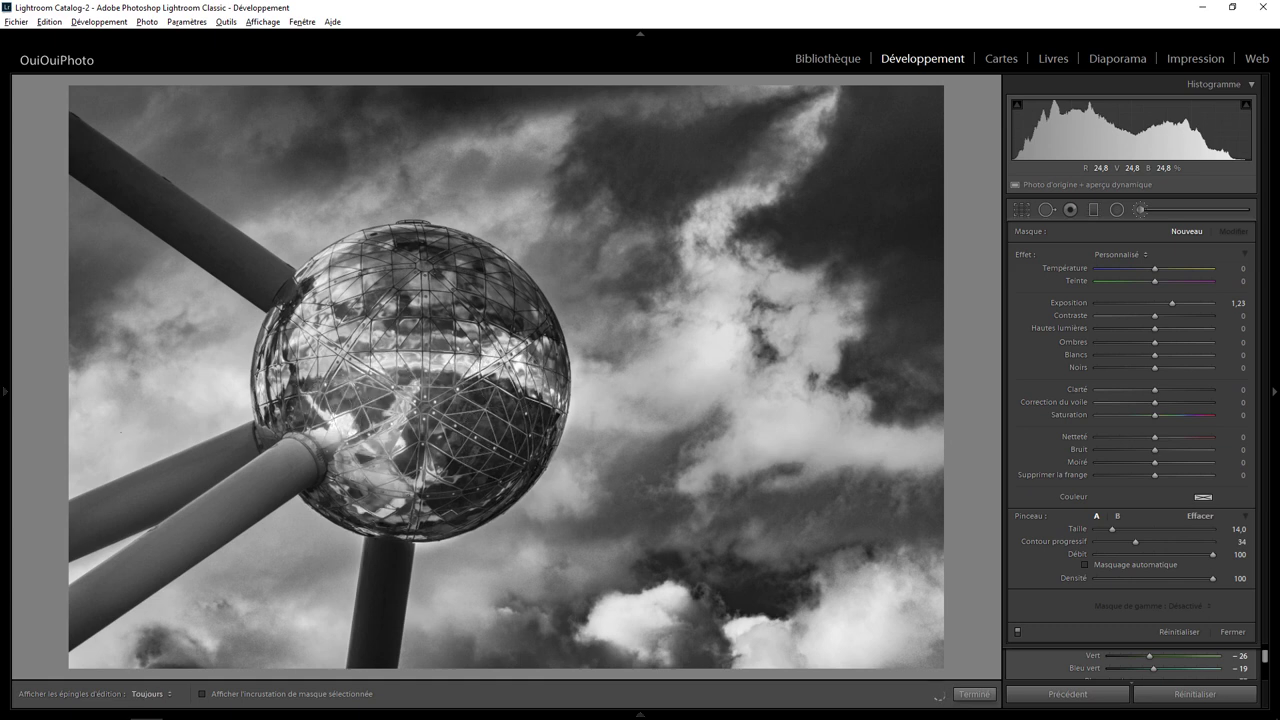
Step: Restrict the brush with a Luminance range mask 0/8, smoothness 10, and brush size 9
{"action": "left_click", "coordinate": [1180, 606]}
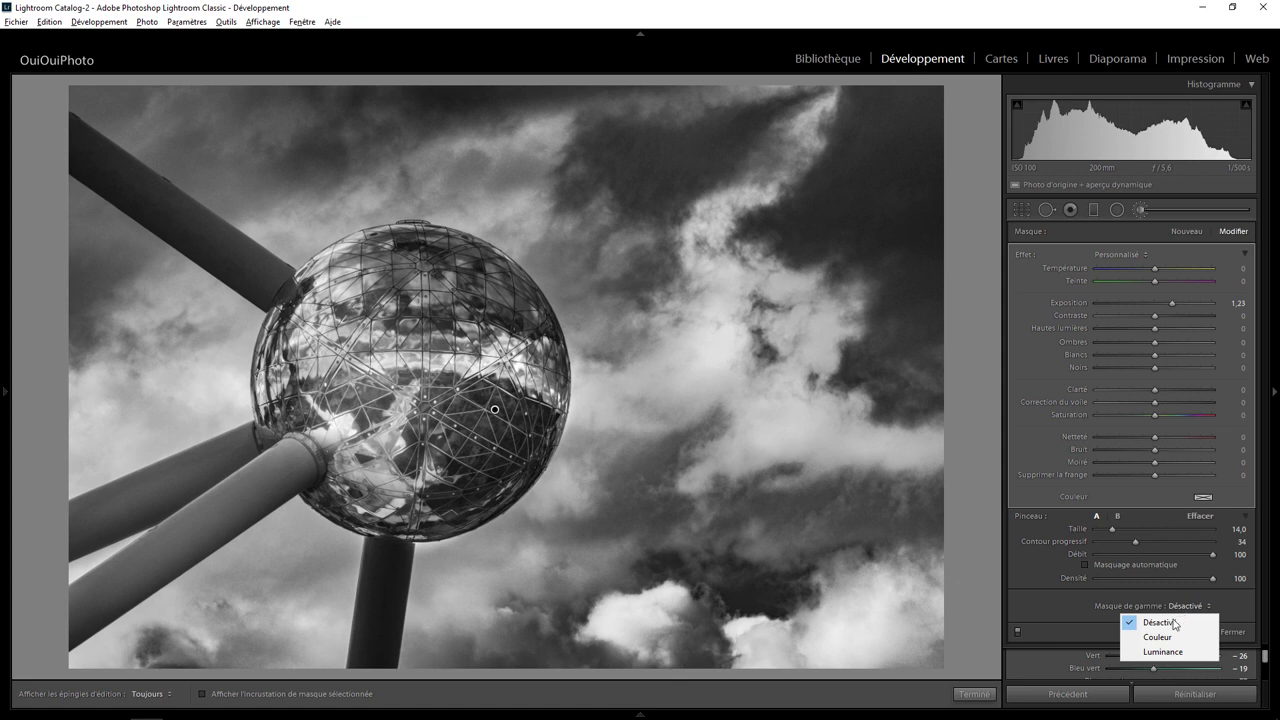
{"action": "left_click", "coordinate": [1158, 651]}
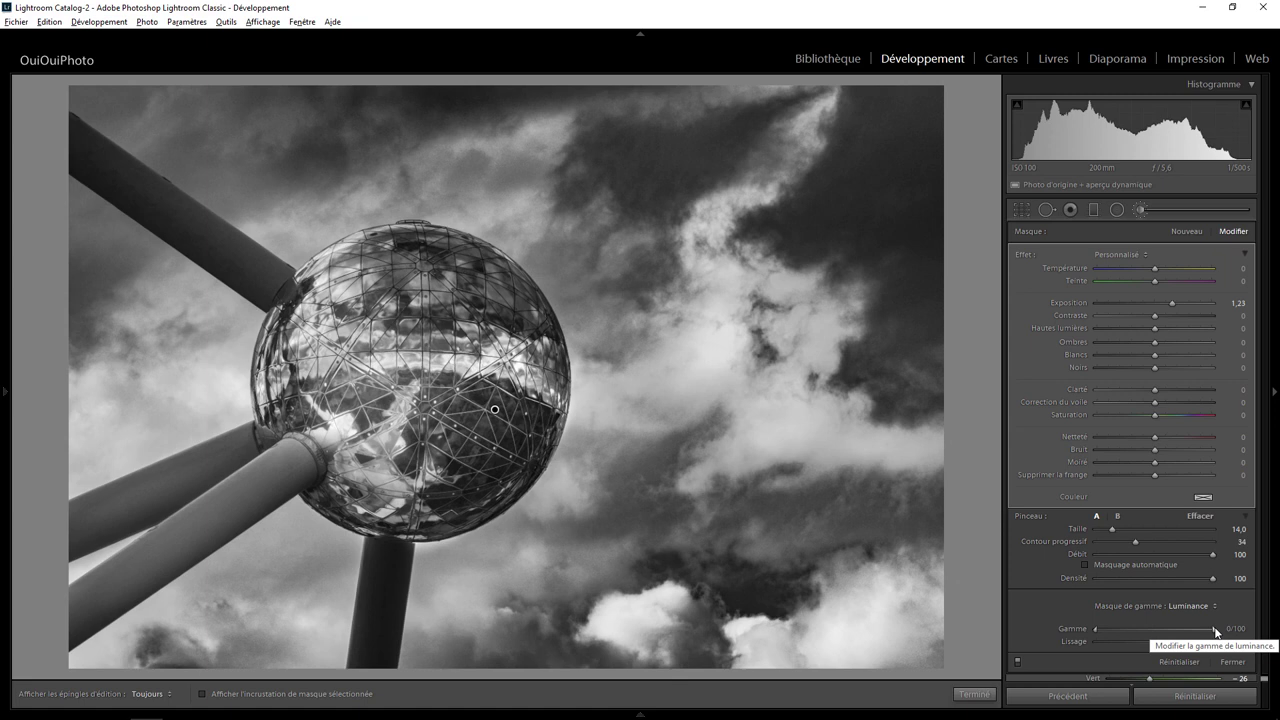
{"action": "mouse_move", "coordinate": [1110, 632]}
{"action": "left_mouse_down"}
{"action": "mouse_move", "coordinate": [1074, 633]}
{"action": "mouse_move", "coordinate": [1165, 627]}
{"action": "mouse_move", "coordinate": [1111, 629]}
{"action": "left_mouse_up"}
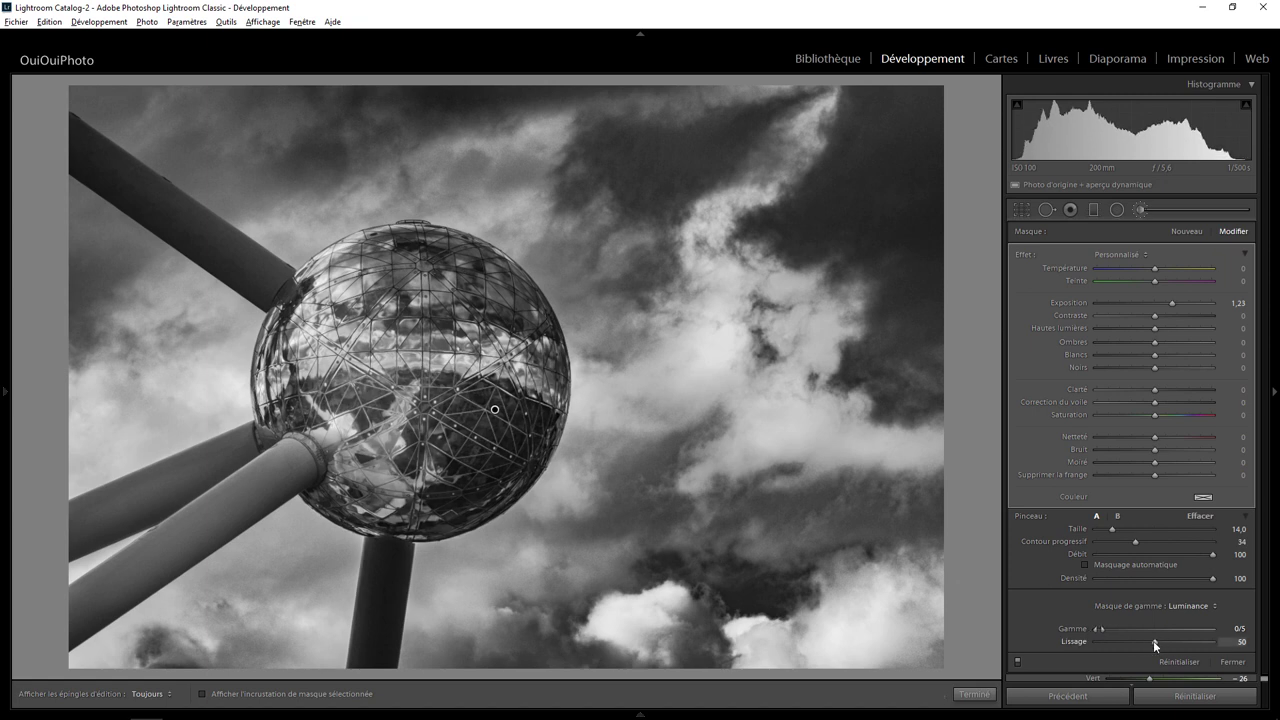
{"action": "left_click", "coordinate": [1106, 641]}
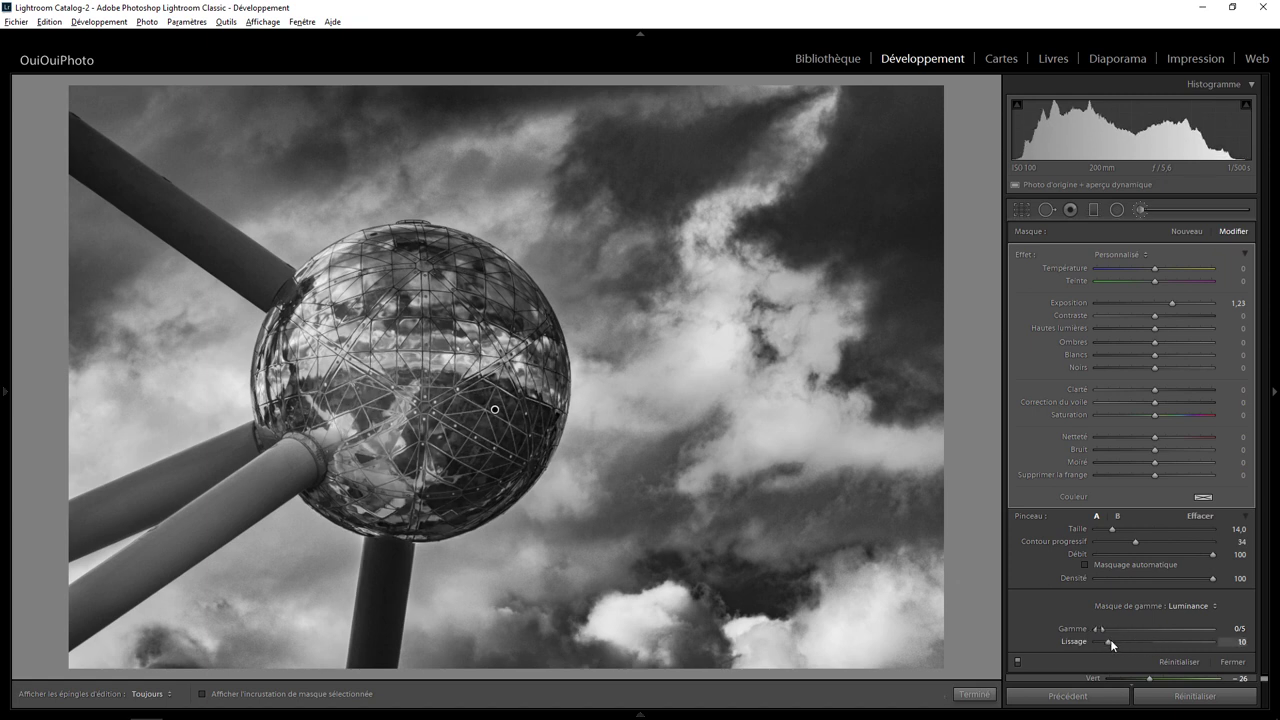
{"action": "mouse_move", "coordinate": [1103, 629]}
{"action": "left_mouse_down"}
{"action": "mouse_move", "coordinate": [1139, 629]}
{"action": "mouse_move", "coordinate": [1107, 628]}
{"action": "left_mouse_up"}
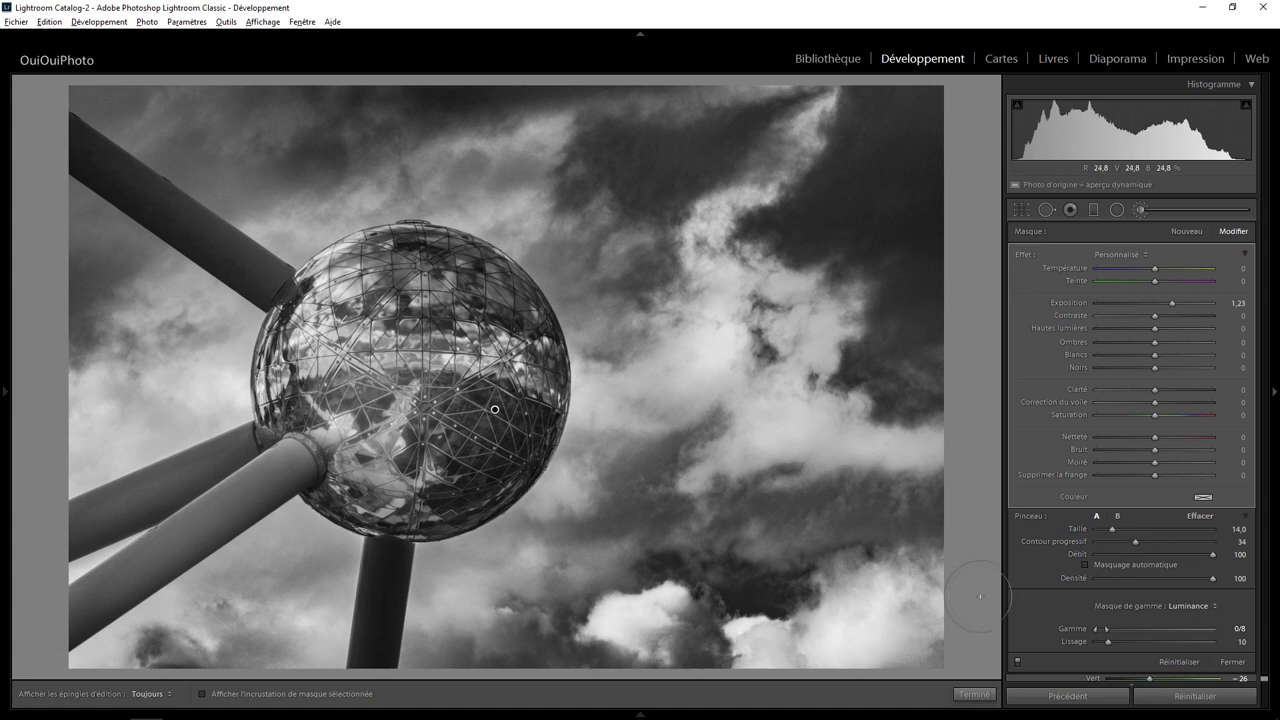
{"action": "left_click", "coordinate": [1016, 660]}
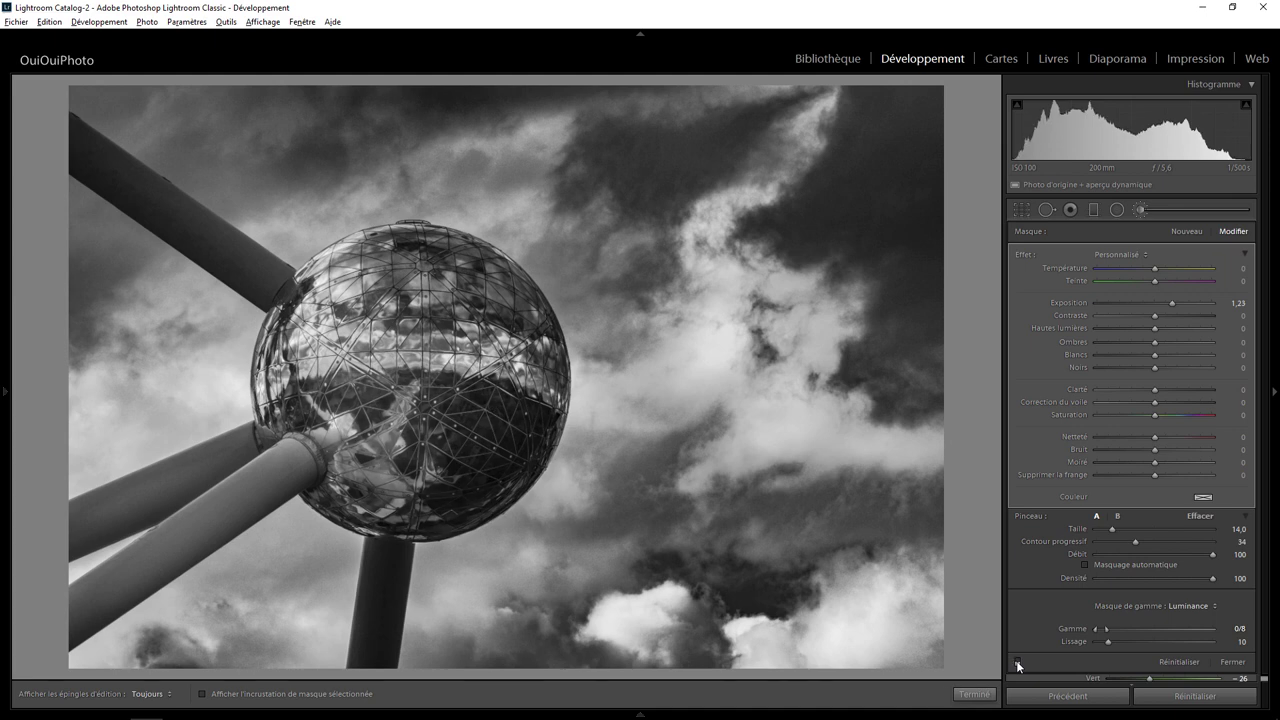
{"action": "left_click", "coordinate": [1016, 660]}
{"action": "left_click", "coordinate": [1016, 660]}
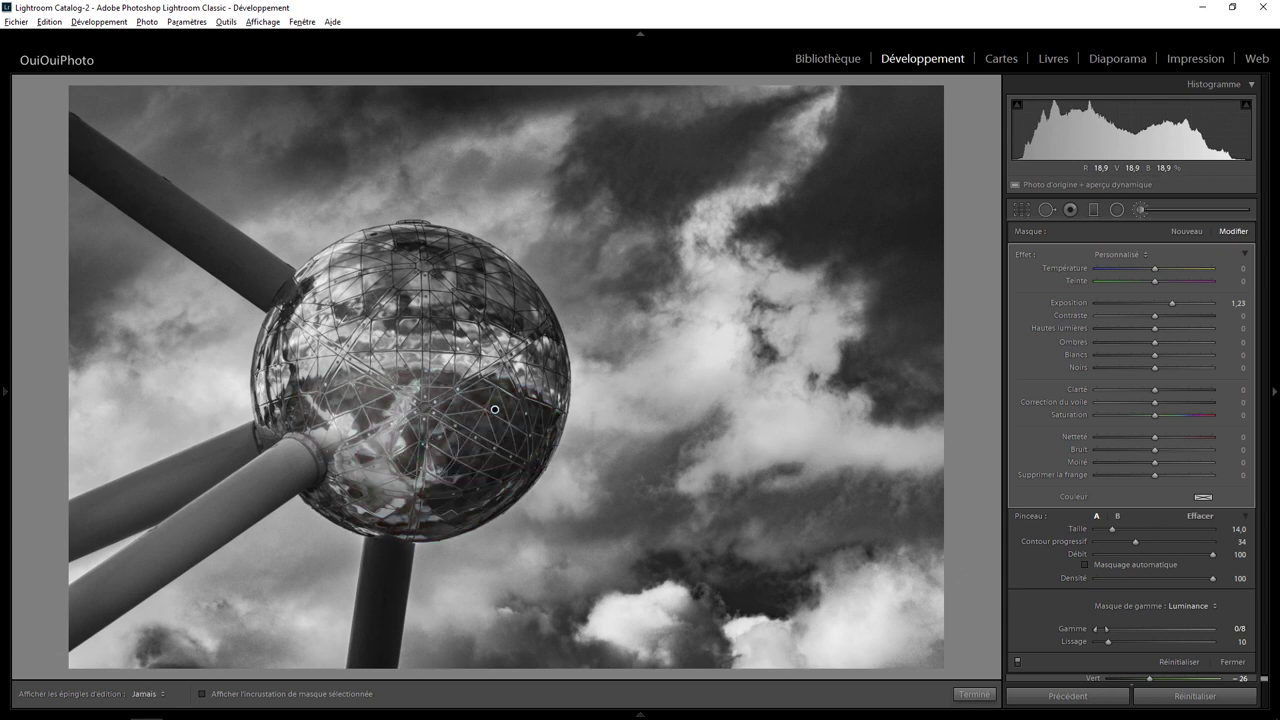
{"action": "scroll", "coordinate": [492, 440], "scroll_direction": "down", "scroll_amount": 5}
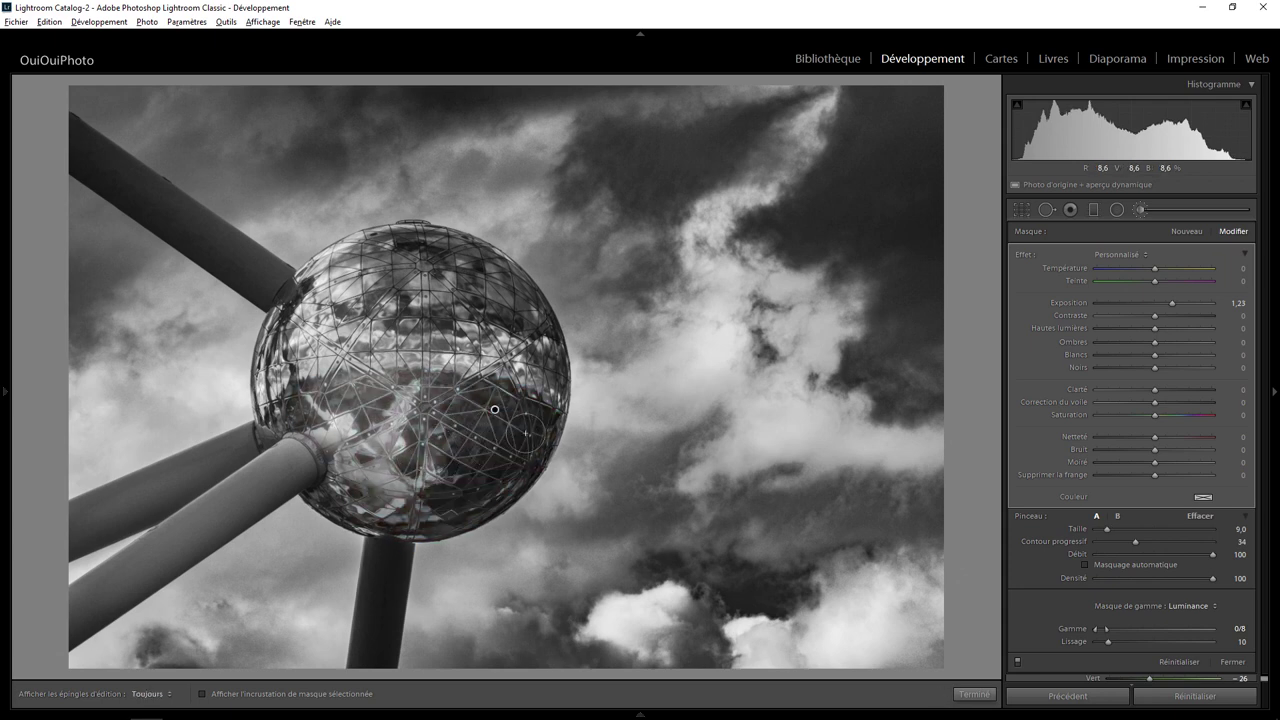
{"action": "key", "text": "h"}
{"action": "key", "text": "h"}
Step: Apply the brush adjustments, compare Before/After with the colour original, and bring up the Crop & Straighten overlay
{"action": "left_click", "coordinate": [975, 694]}
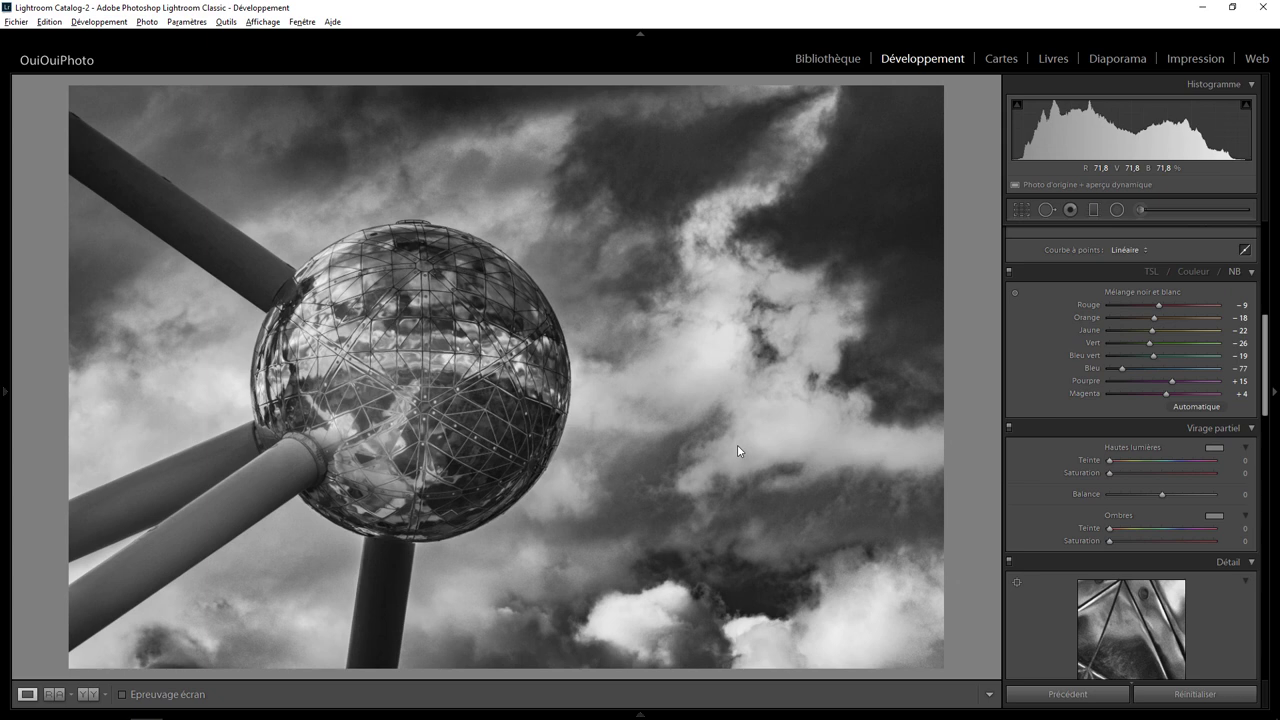
{"action": "key", "text": "backslash"}
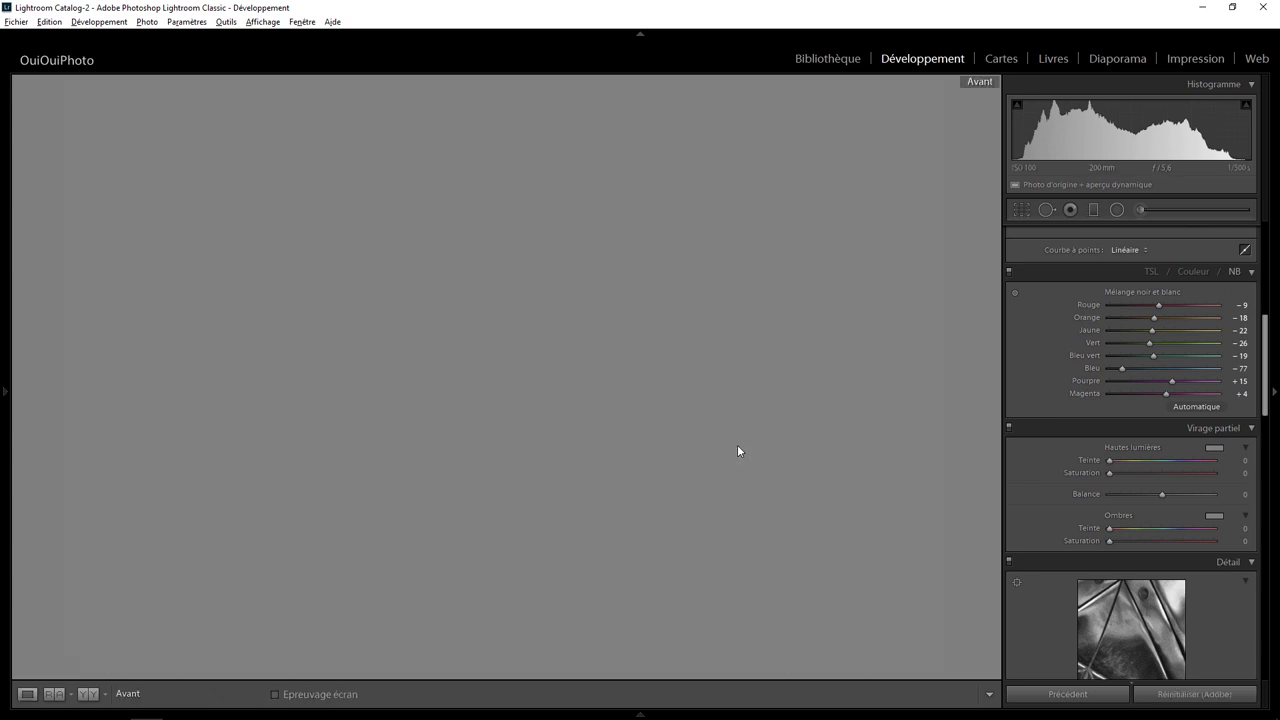
{"action": "key", "text": "backslash"}
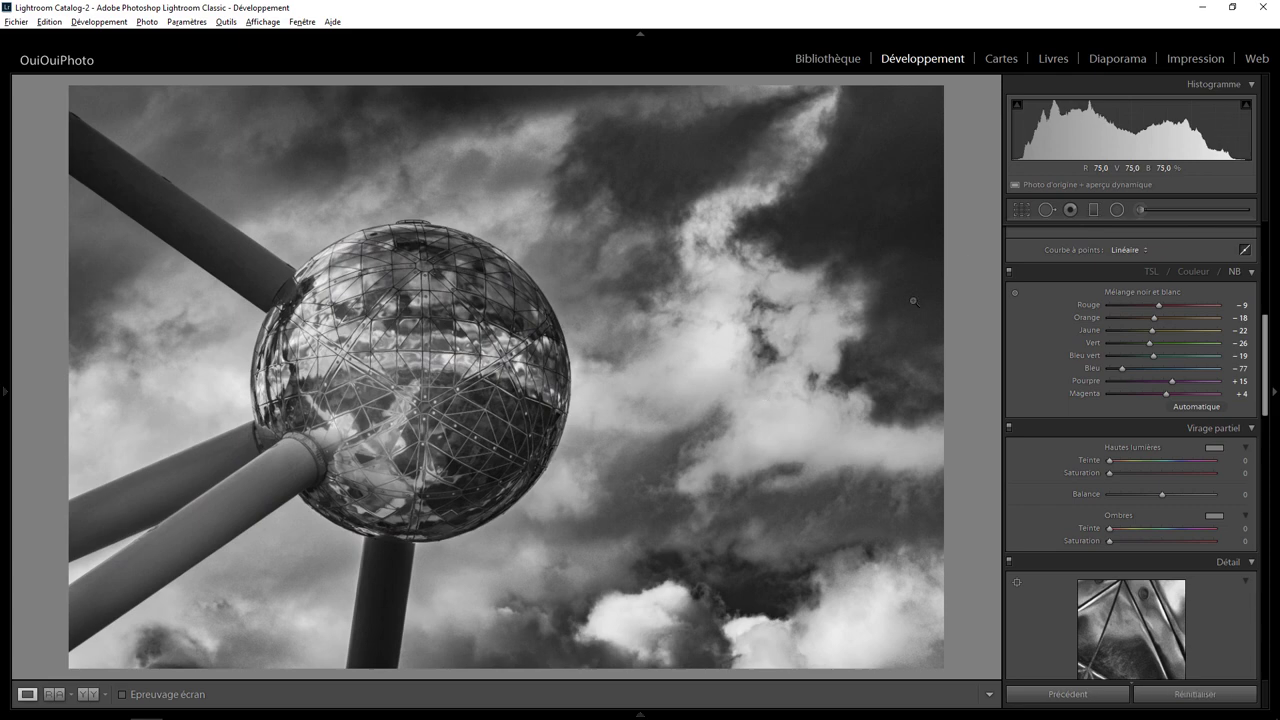
{"action": "left_click", "coordinate": [1020, 210]}
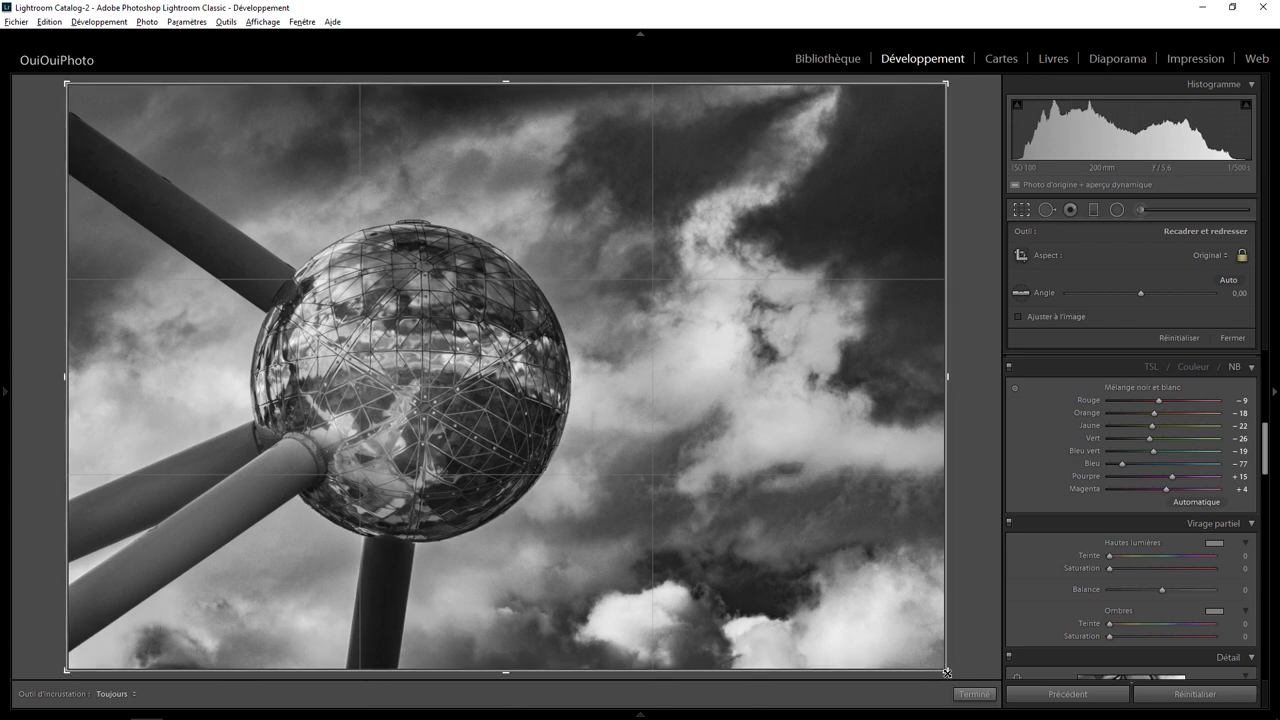
Step: Trim the crop slightly inward from the bottom-right corner, apply it, and compare against the original
{"action": "left_click_drag", "start_coordinate": [944, 672], "coordinate": [940, 665]}
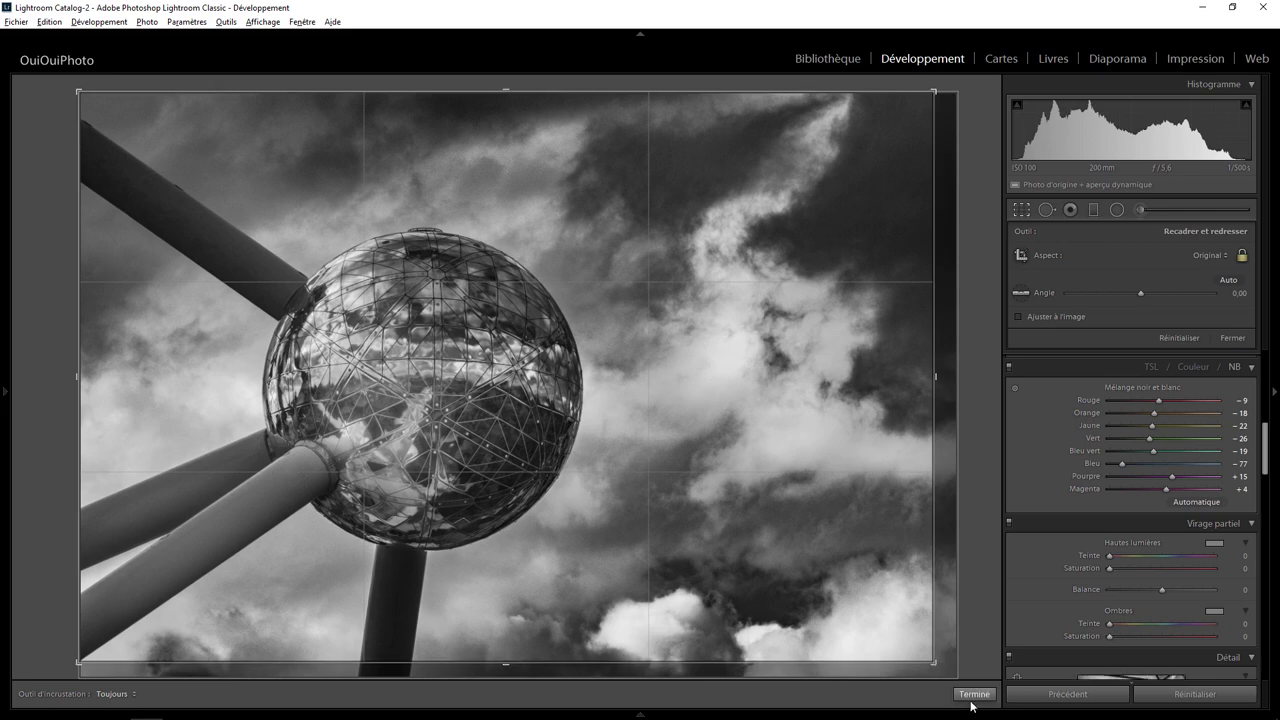
{"action": "left_click", "coordinate": [972, 694]}
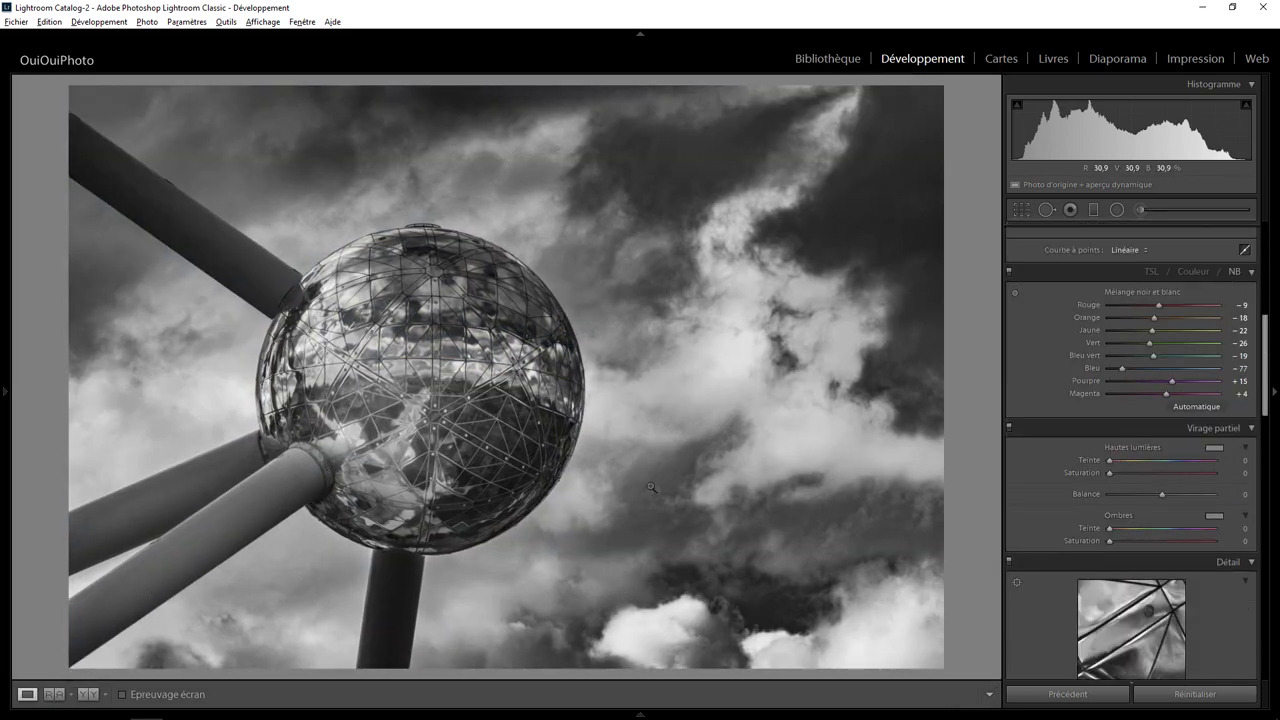
{"action": "key", "text": "backslash"}
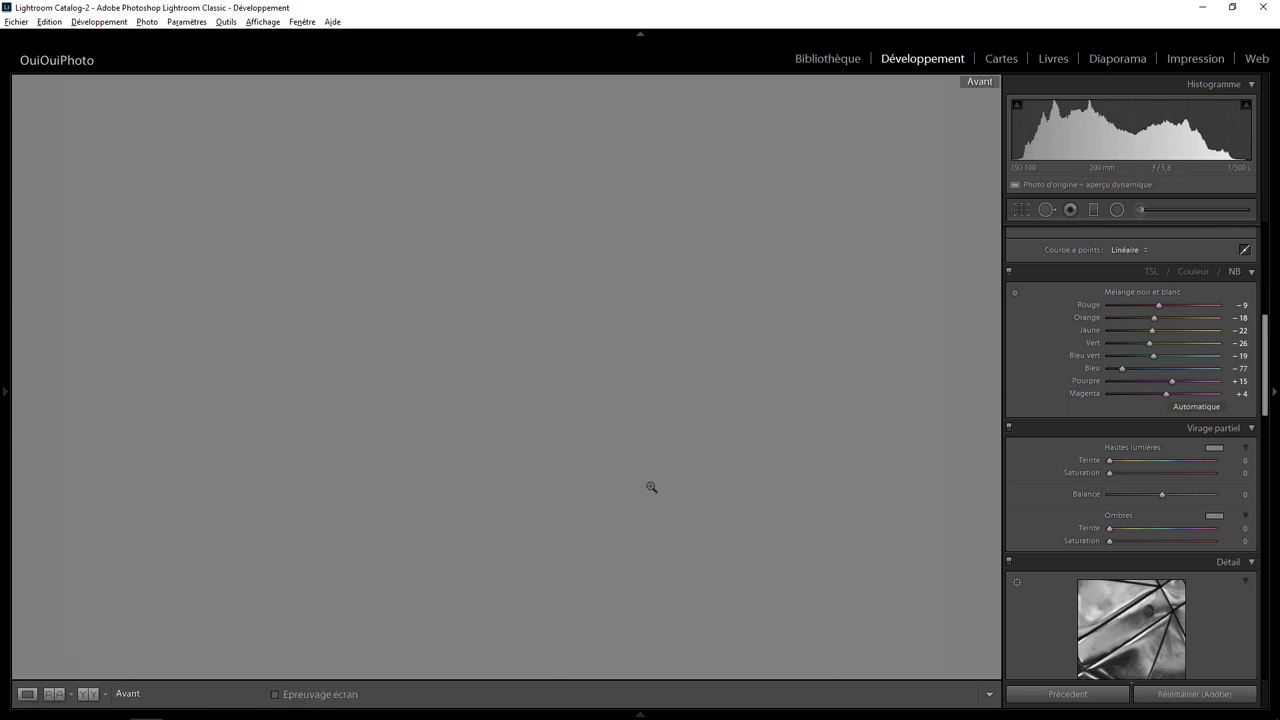
{"action": "key", "text": "backslash"}
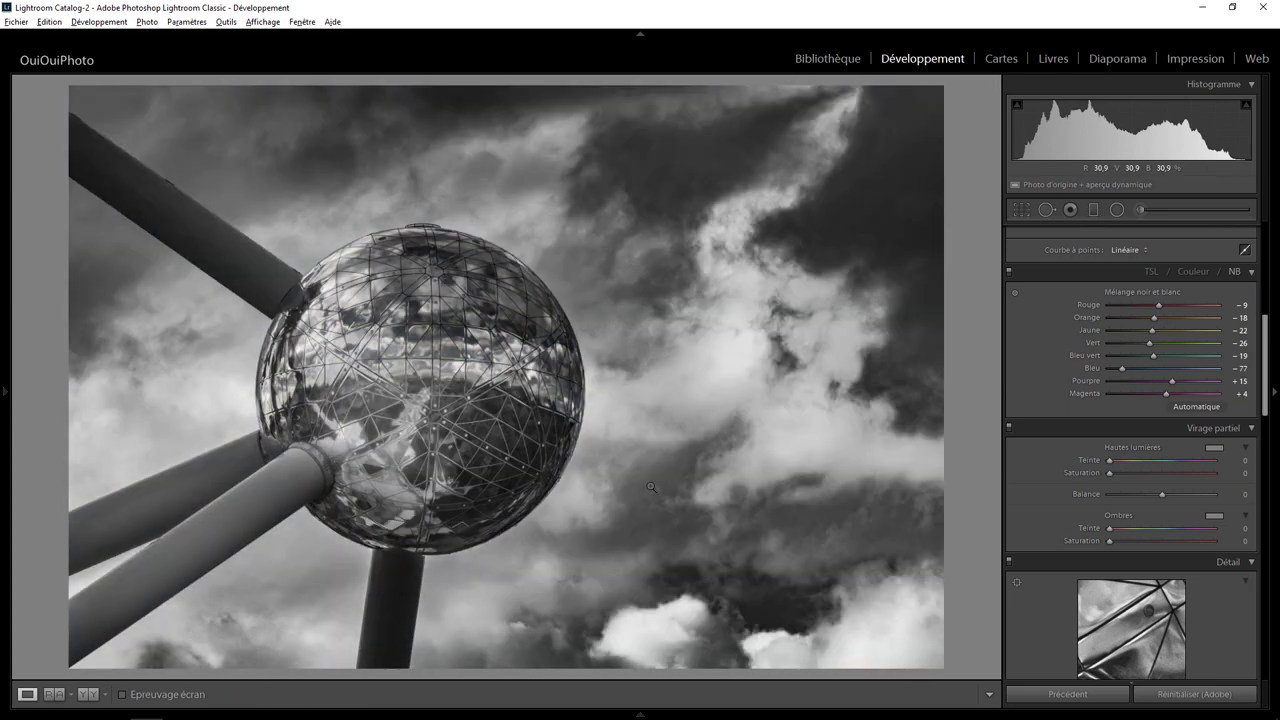